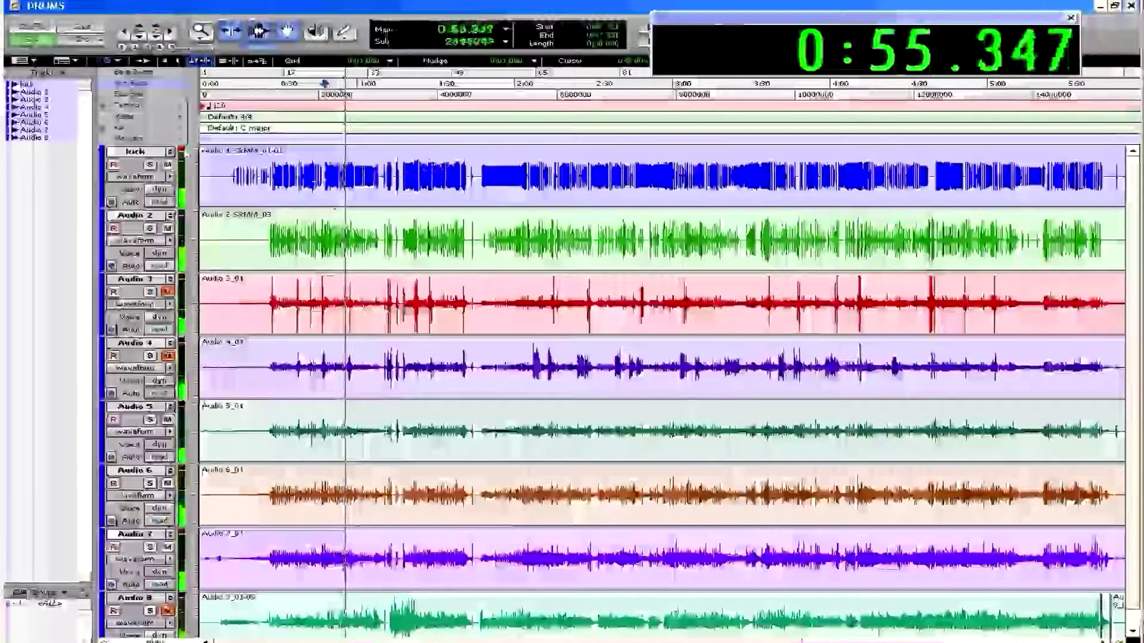
# Step: Play the drum tracks from about 1:17.5, magnifying the timeline around that passage
pyautogui.click(402, 178)
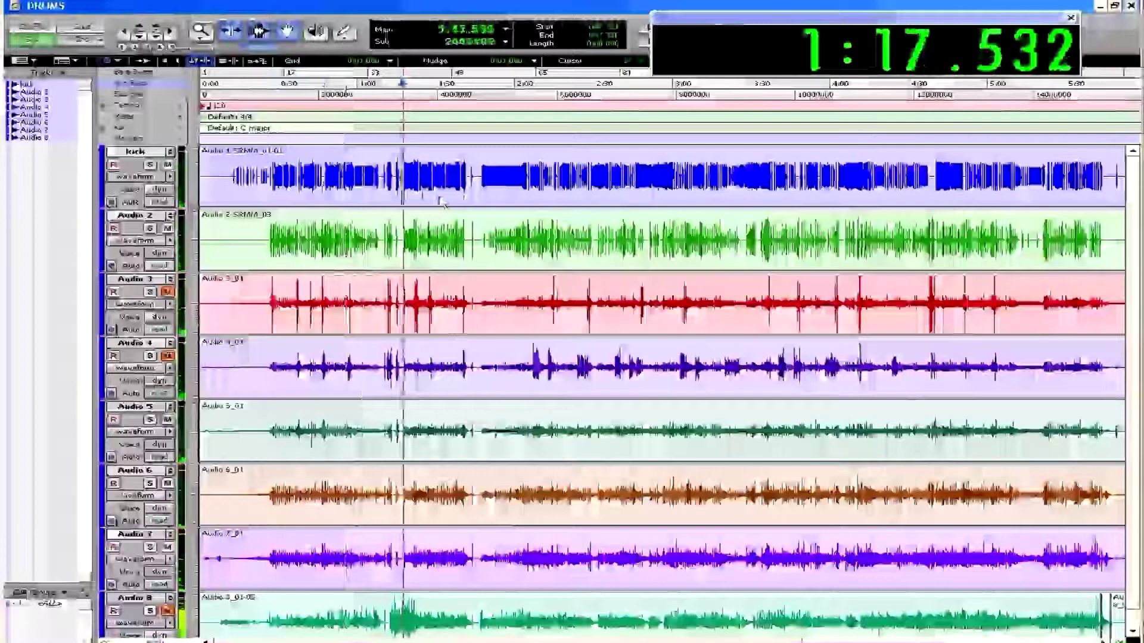
pyautogui.hotkey('ctrl', ']')
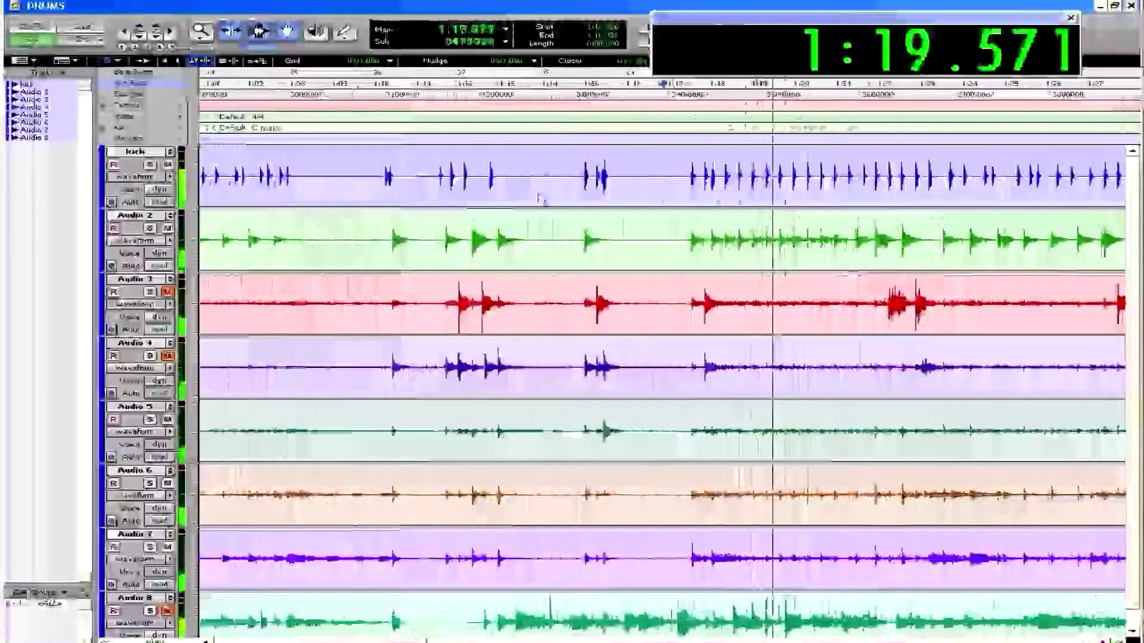
pyautogui.hscroll(2, 539, 199)
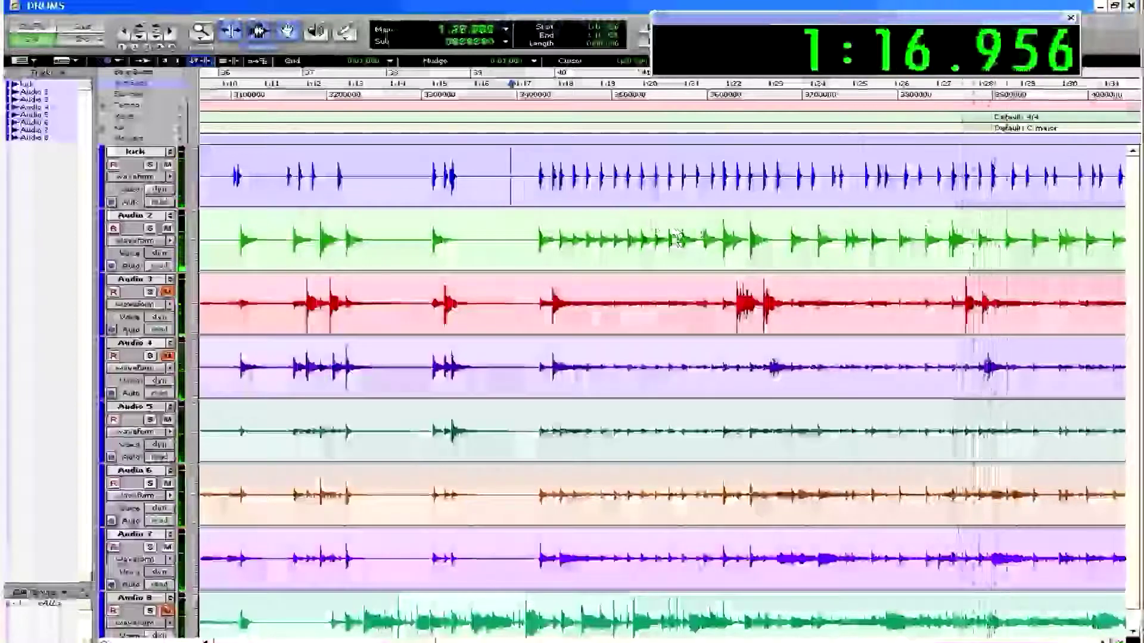
pyautogui.press('space')
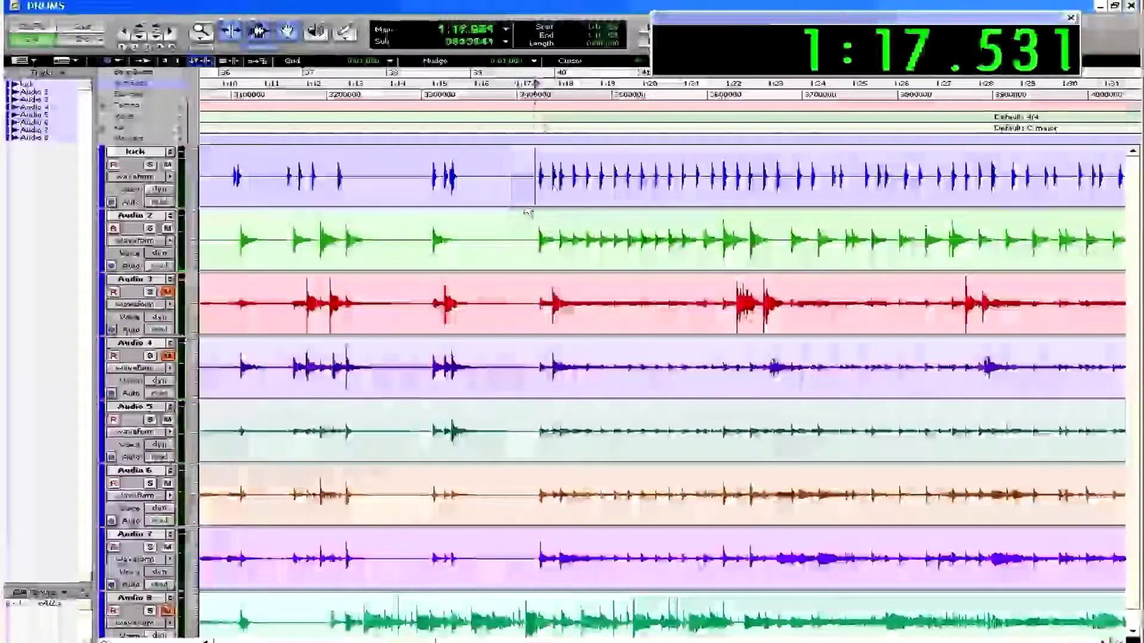
pyautogui.click(497, 203)
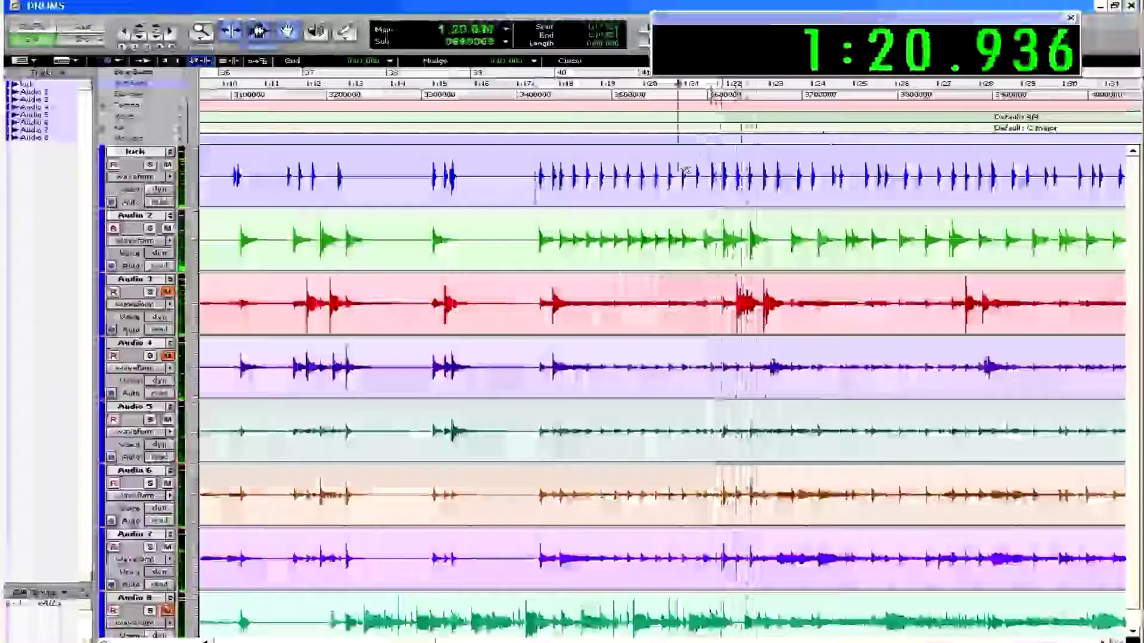
# Step: Listen to the fast kick passage starting from 1:20.404
pyautogui.click(657, 170)
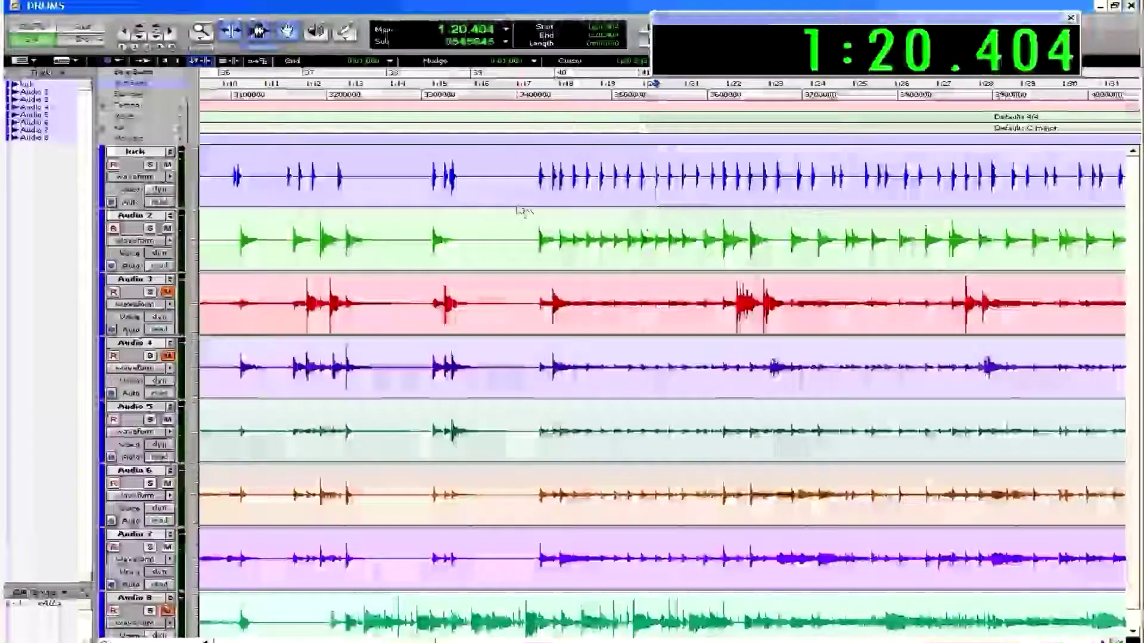
pyautogui.press('space')
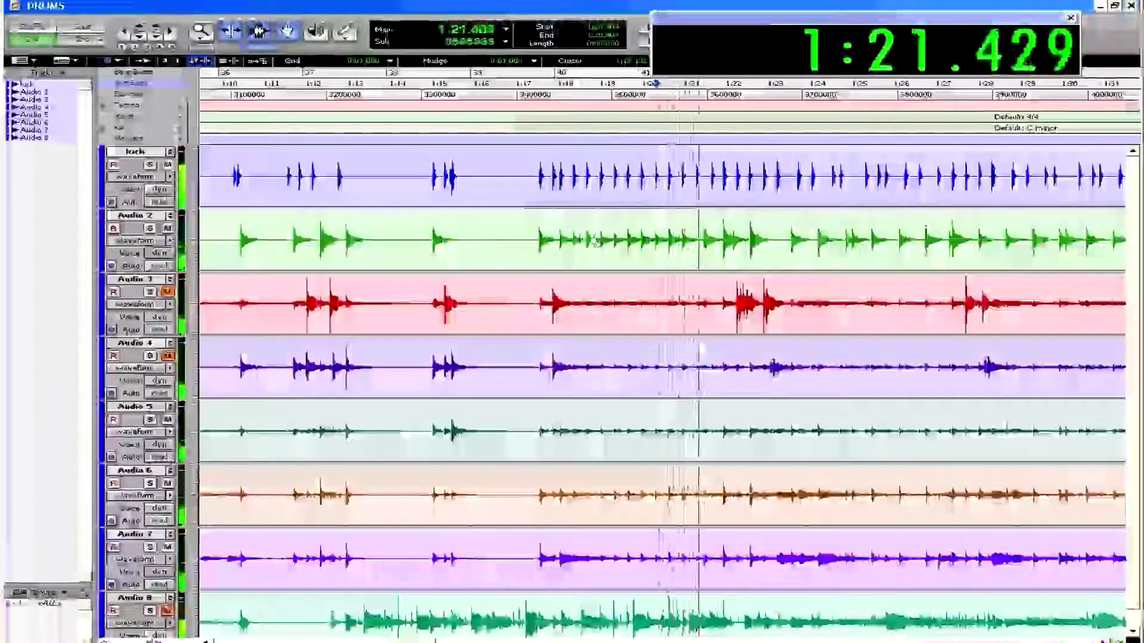
pyautogui.press('space')
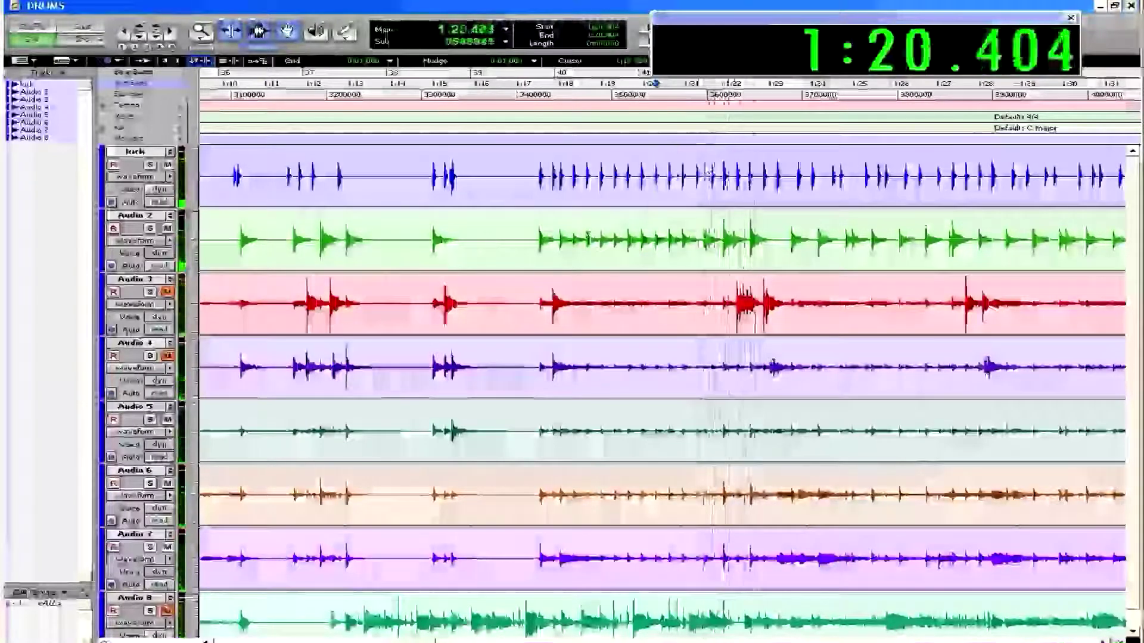
# Step: Play the drums from 1:20.617 with the individual kick and Audio 2 hits magnified
pyautogui.click(665, 178)
pyautogui.hotkey('ctrl', ']')
pyautogui.hotkey('ctrl', ']')
pyautogui.hotkey('ctrl', ']')
pyautogui.hotkey('ctrl', ']')
pyautogui.hotkey('ctrl', ']')
pyautogui.hotkey('ctrl', ']')
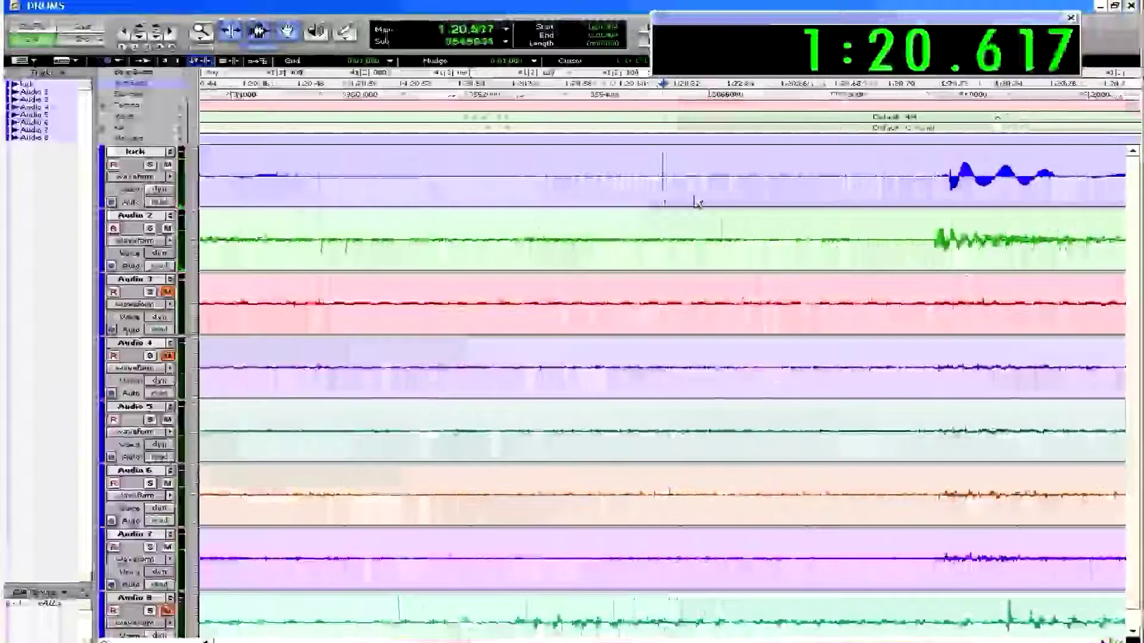
pyautogui.hotkey('ctrl', '[')
pyautogui.hotkey('ctrl', '[')
pyautogui.hotkey('ctrl', '[')
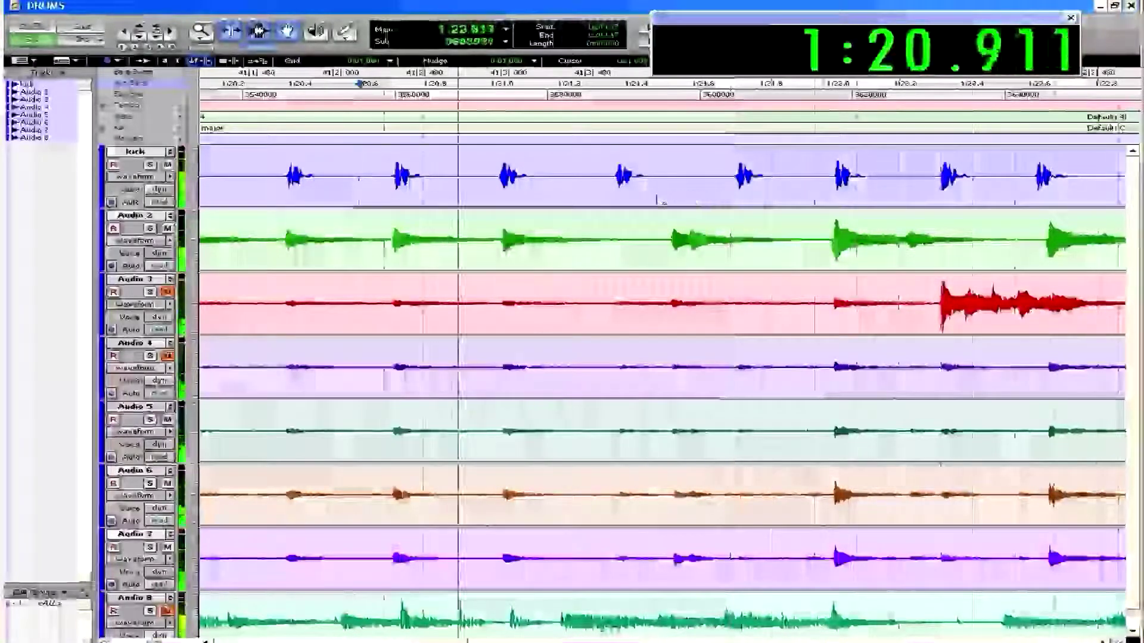
pyautogui.press('space')
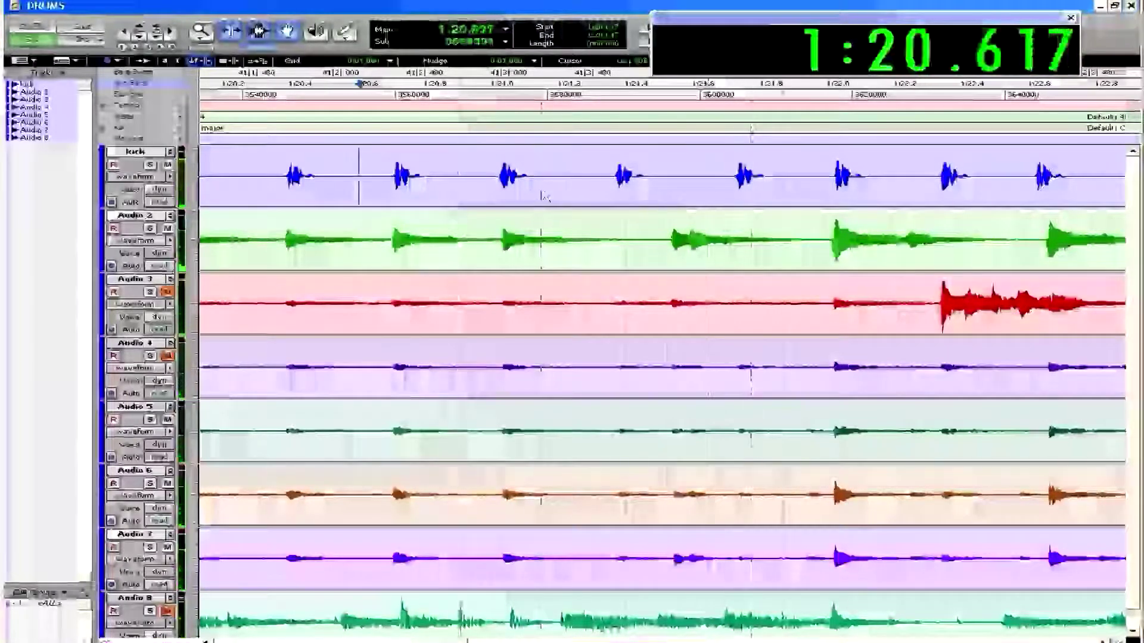
# Step: Select the kick hit at 1:21.027, place the cursor at 1:21.042, and check its alignment with the other drum tracks
pyautogui.moveTo(501, 179); pyautogui.dragTo(536, 195)
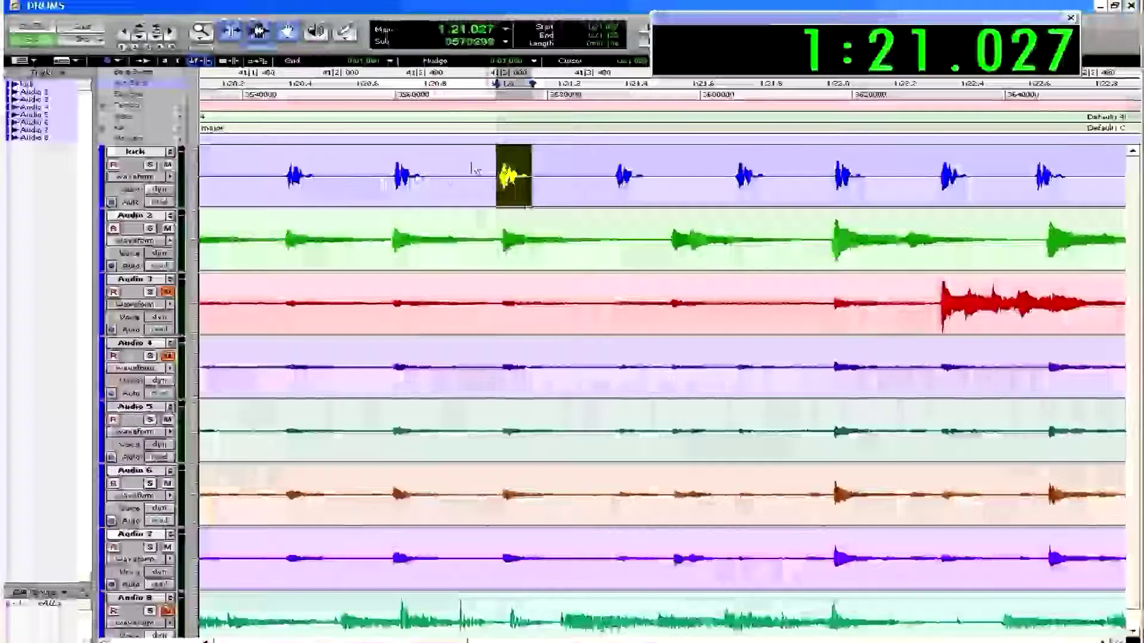
pyautogui.click(493, 170)
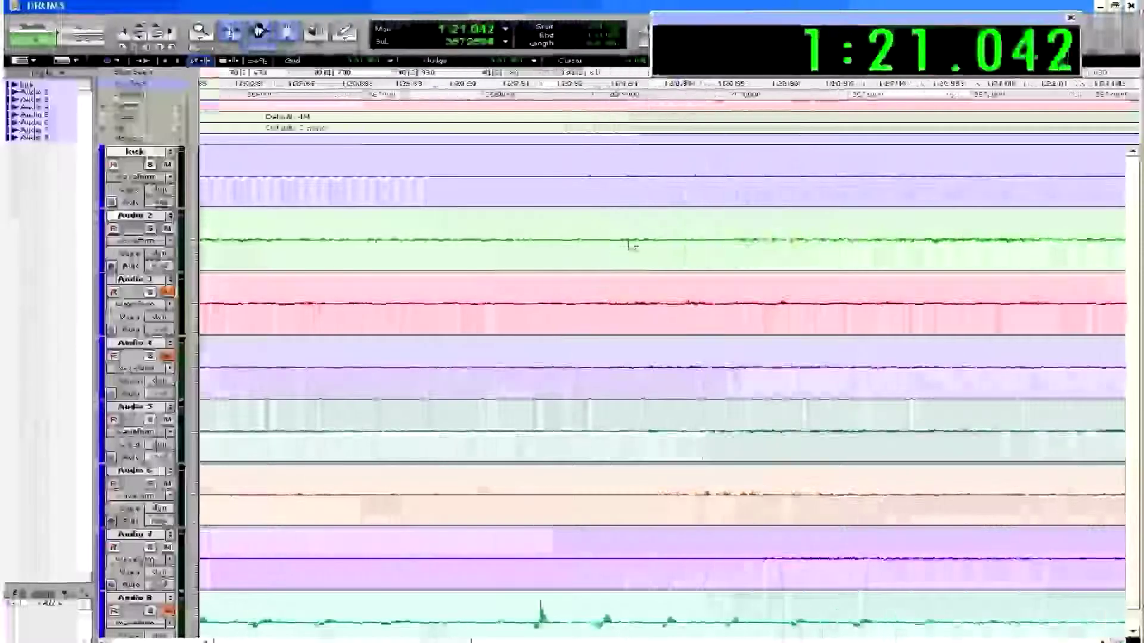
pyautogui.scroll(-1, 557, 381)
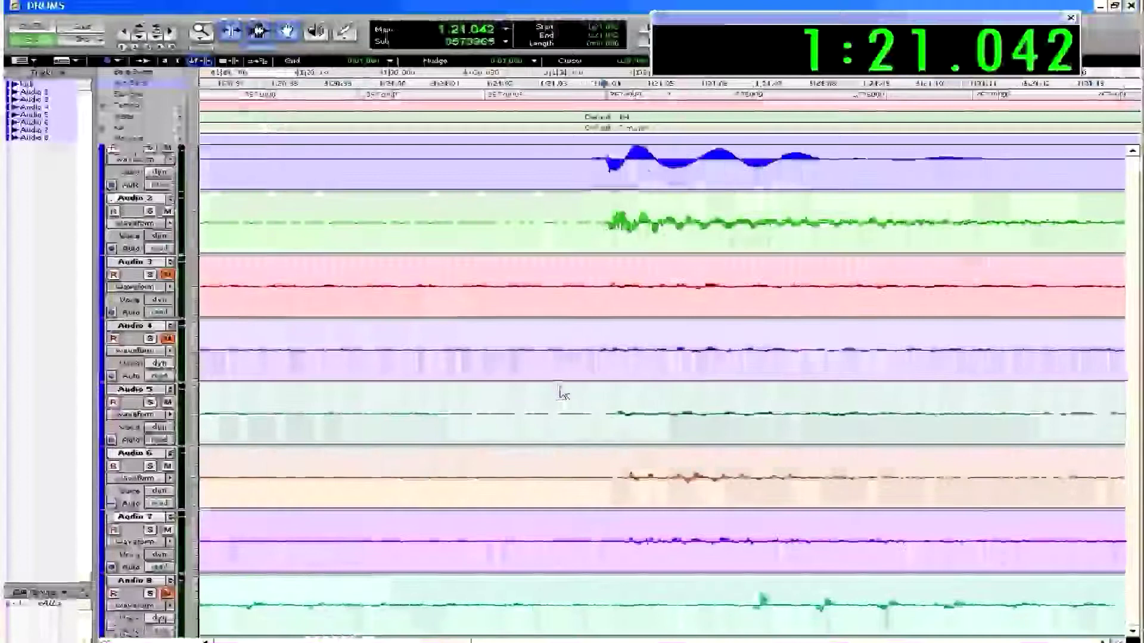
pyautogui.hscroll(-3, 594, 454)
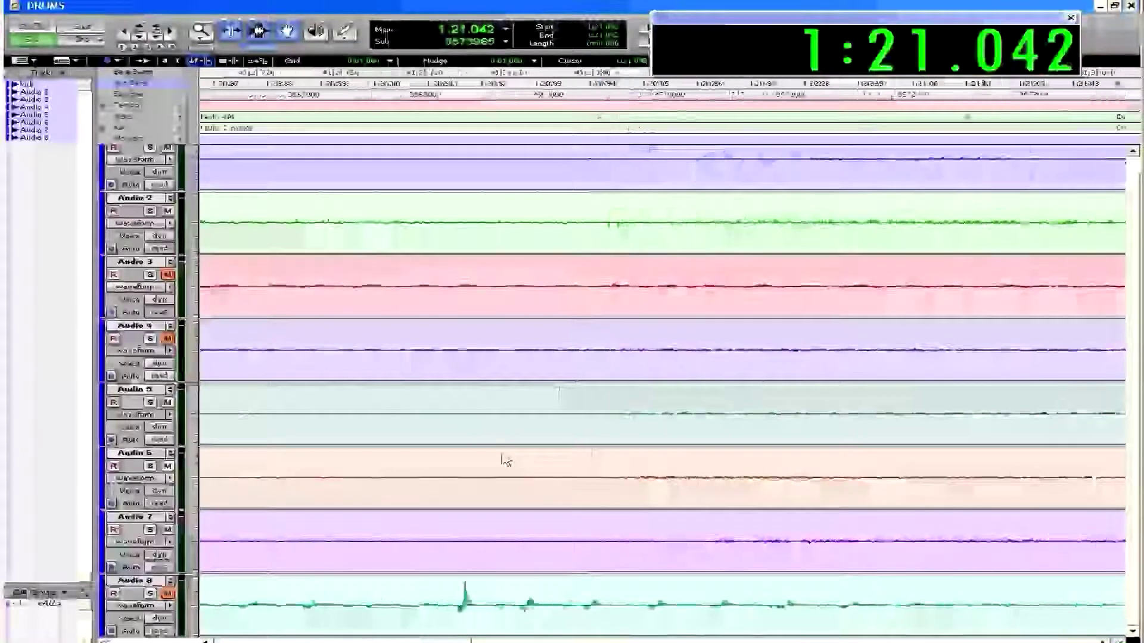
pyautogui.scroll(-5, 607, 457)
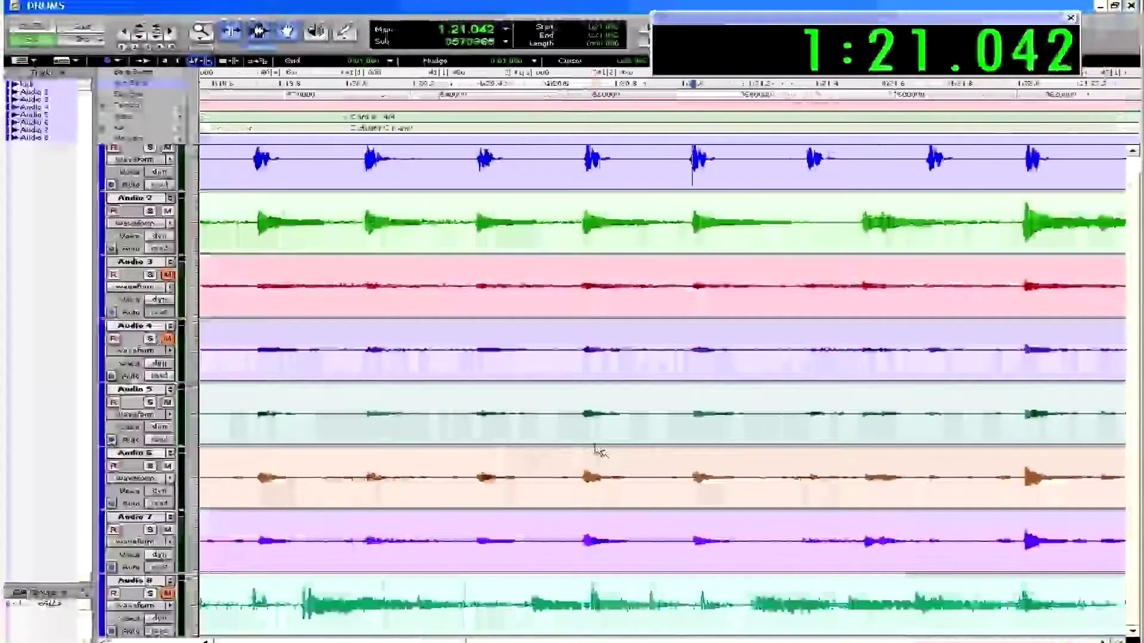
# Step: Try separating the Audio 2 hit at 1:20.701 into its own region and moving it earlier to 1:20.680, and undo it
pyautogui.moveTo(435, 215); pyautogui.dragTo(628, 238)
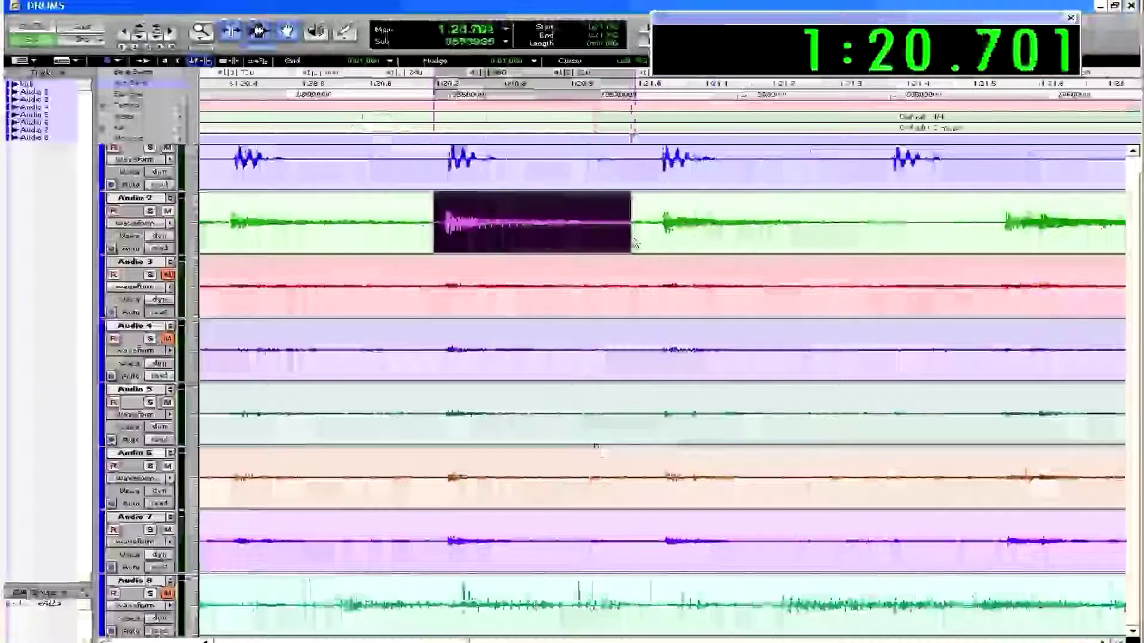
pyautogui.hotkey('ctrl', '=')
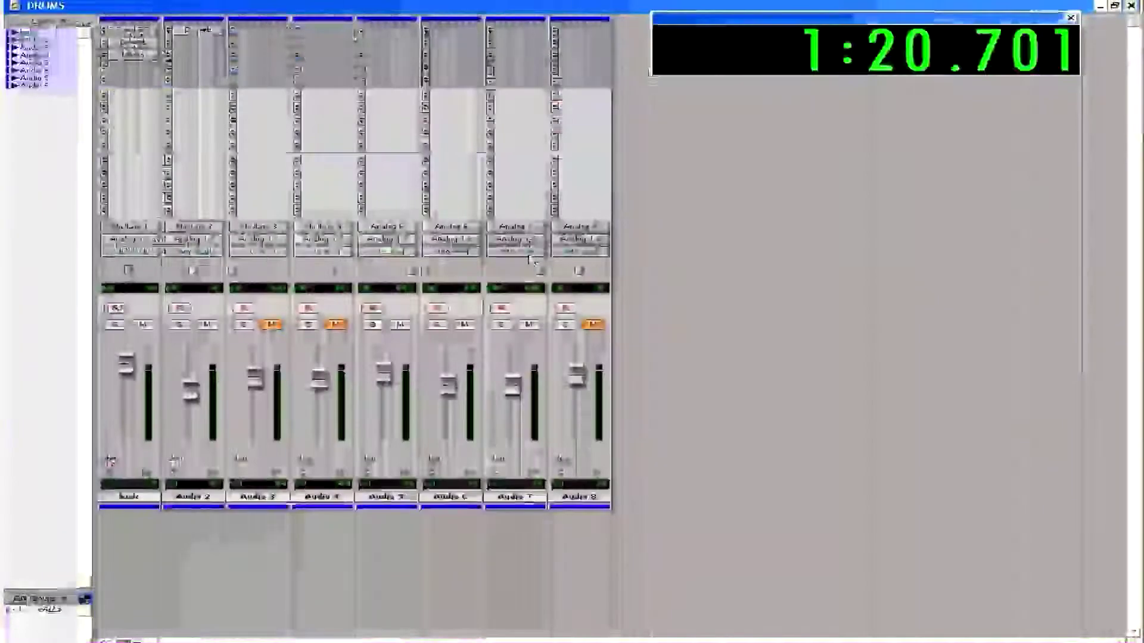
pyautogui.hotkey('ctrl', '=')
pyautogui.moveTo(547, 238); pyautogui.dragTo(530, 240)
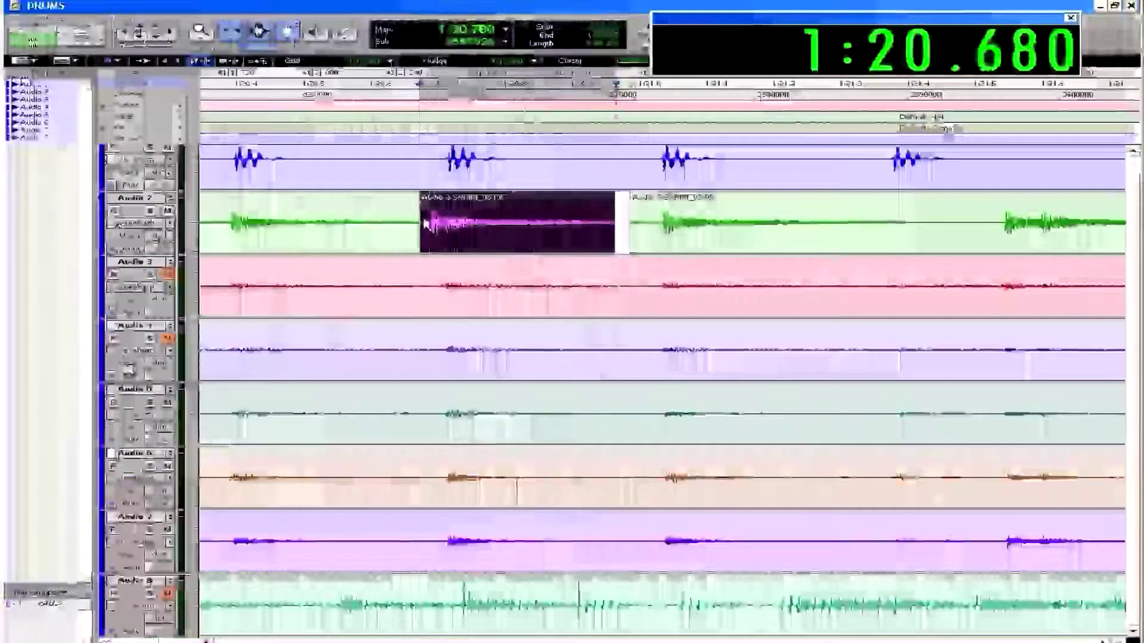
pyautogui.hotkey('ctrl', 'z')
pyautogui.hscroll(3, 500, 297)
pyautogui.hscroll(2, 494, 300)
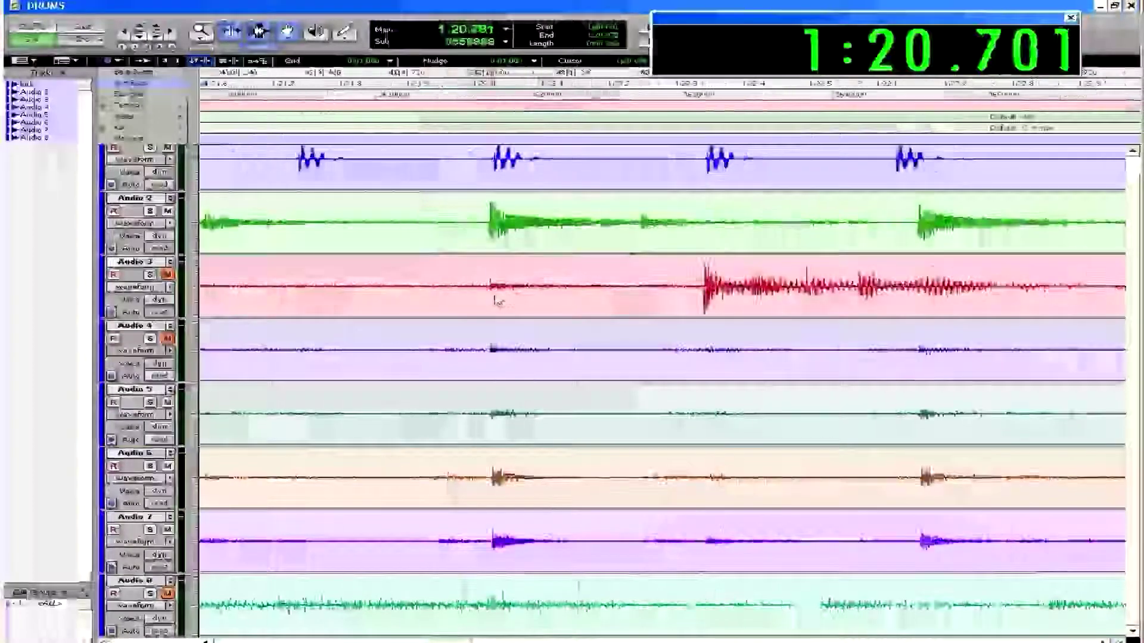
pyautogui.hscroll(-8, 486, 301)
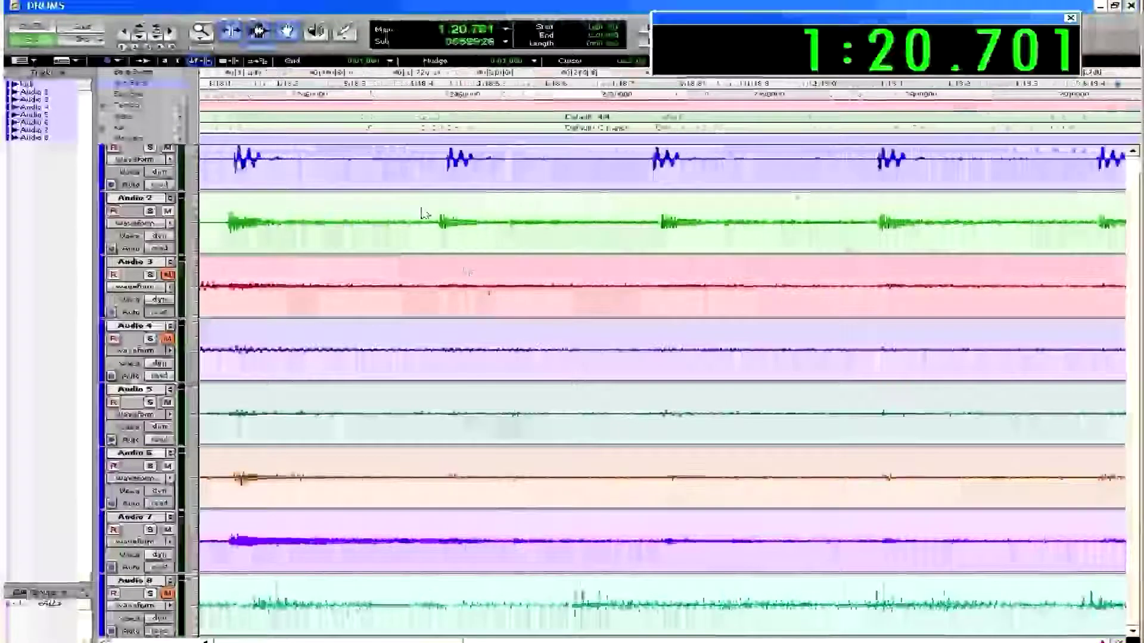
pyautogui.hotkey('ctrl', 'z')
# Step: Play the drums from about 1:18.4 to hear the kick and Audio 2 hits together
pyautogui.click(443, 201)
pyautogui.press('space')
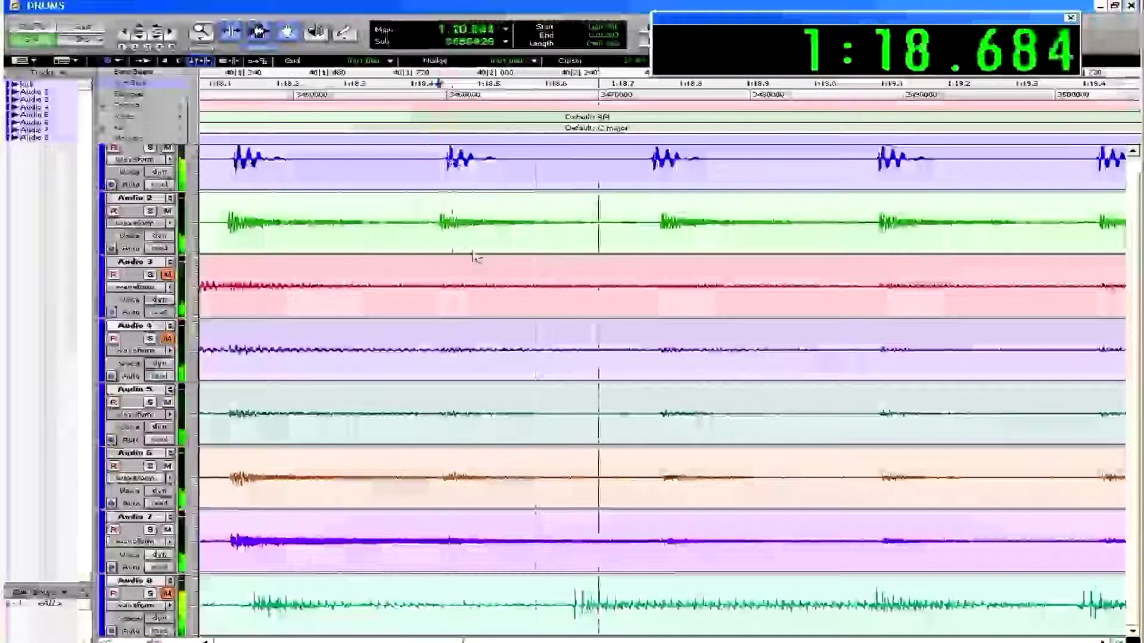
pyautogui.press('space')
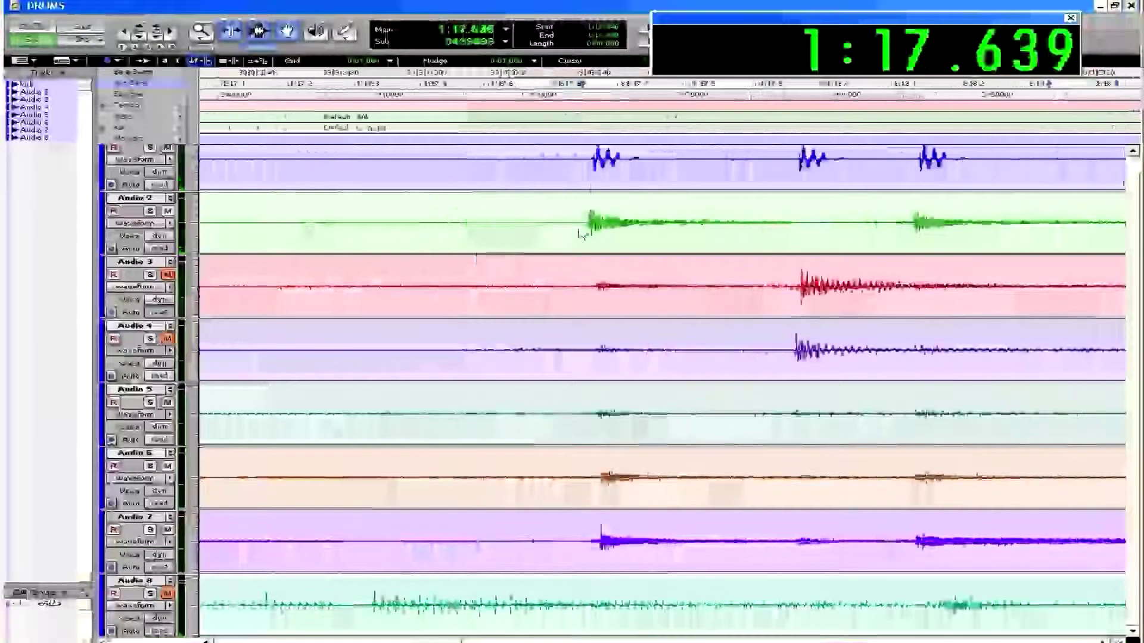
# Step: Compare the onsets of the kick and Audio 2 hits near 1:17.65, placing the cursor at 1:17.658 and 1:17.630
pyautogui.hotkey('ctrl', ']')
pyautogui.hotkey('ctrl', ']')
pyautogui.hotkey('ctrl', ']')
pyautogui.hscroll(3, 584, 238)
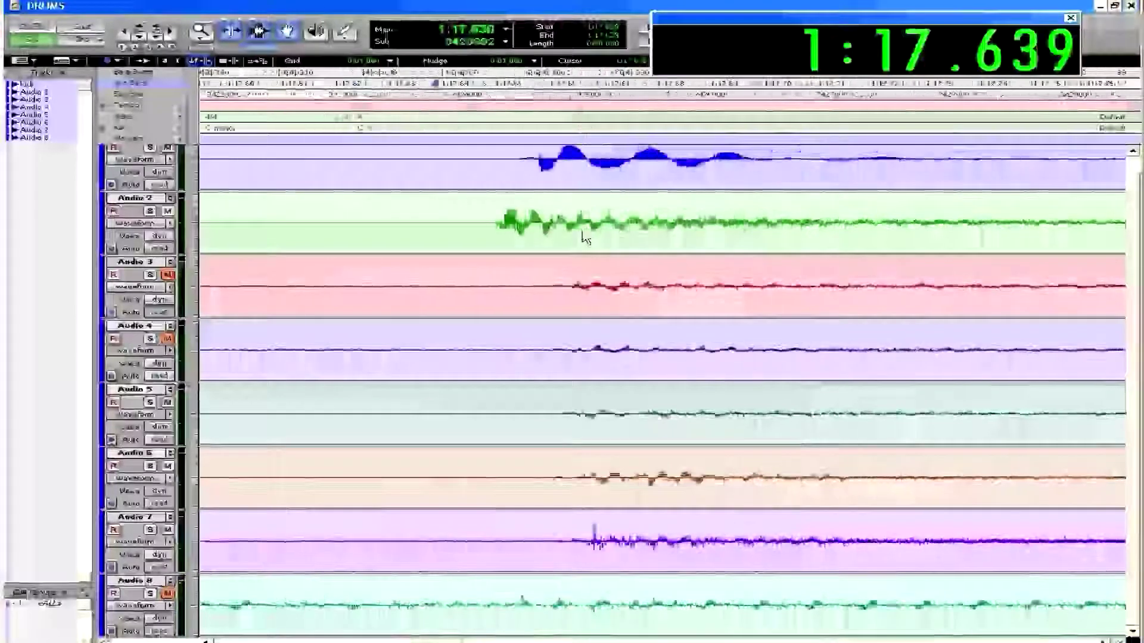
pyautogui.hscroll(1, 584, 237)
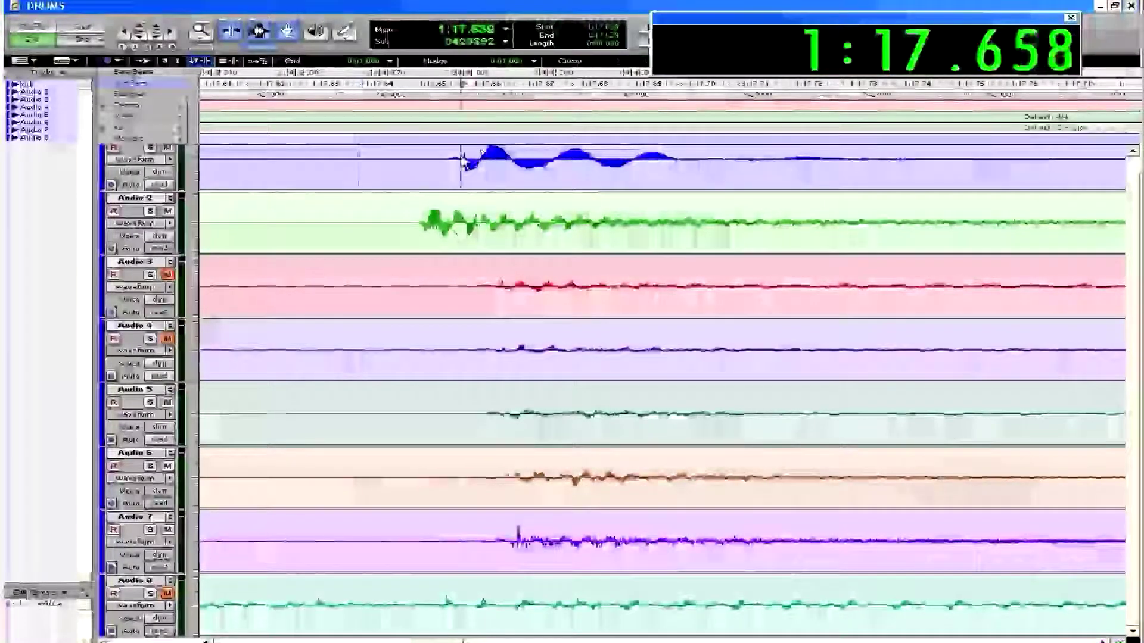
pyautogui.click(458, 220)
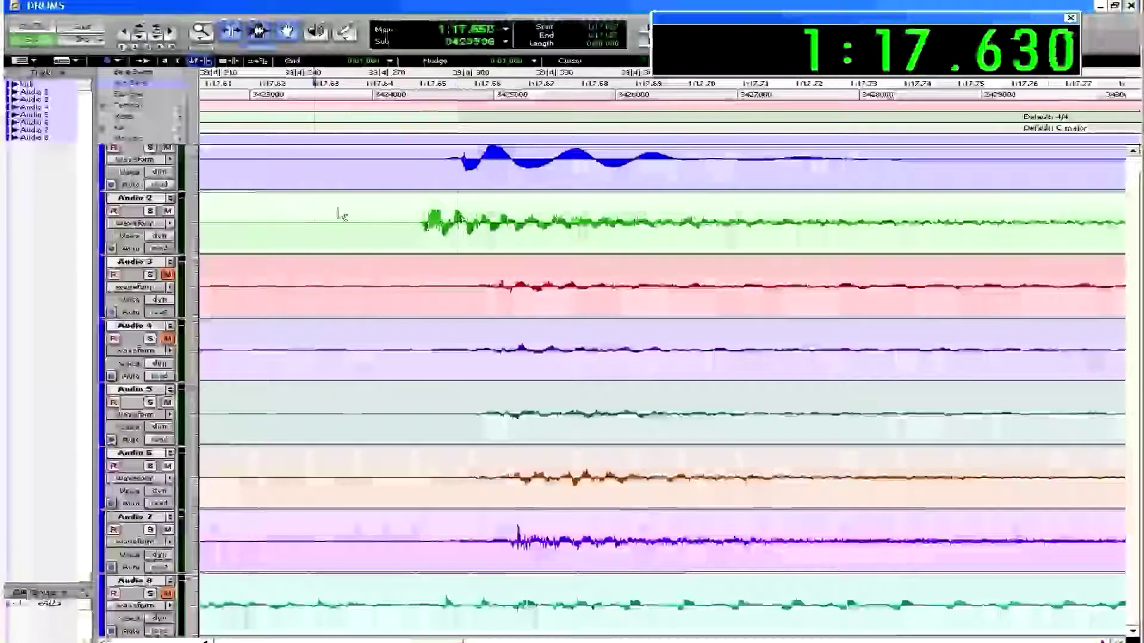
pyautogui.click(338, 215)
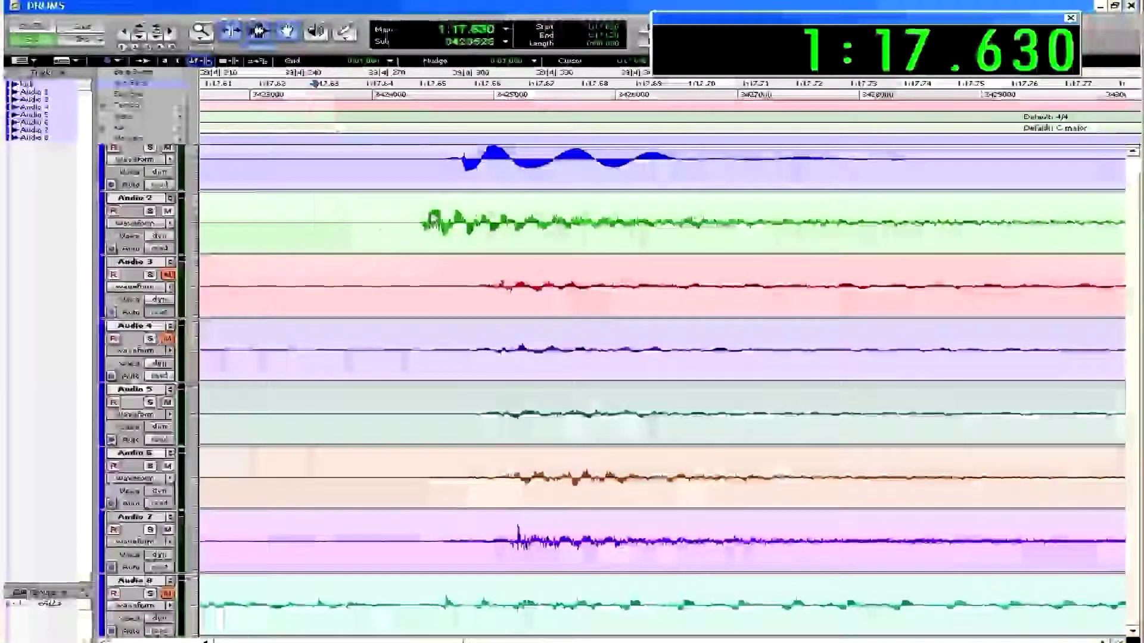
# Step: Separate the Audio 2 hit from 1:17.647 to about 1:17.79 into its own region and move it later to start at 1:17.654
pyautogui.hscroll(1, 432, 219)
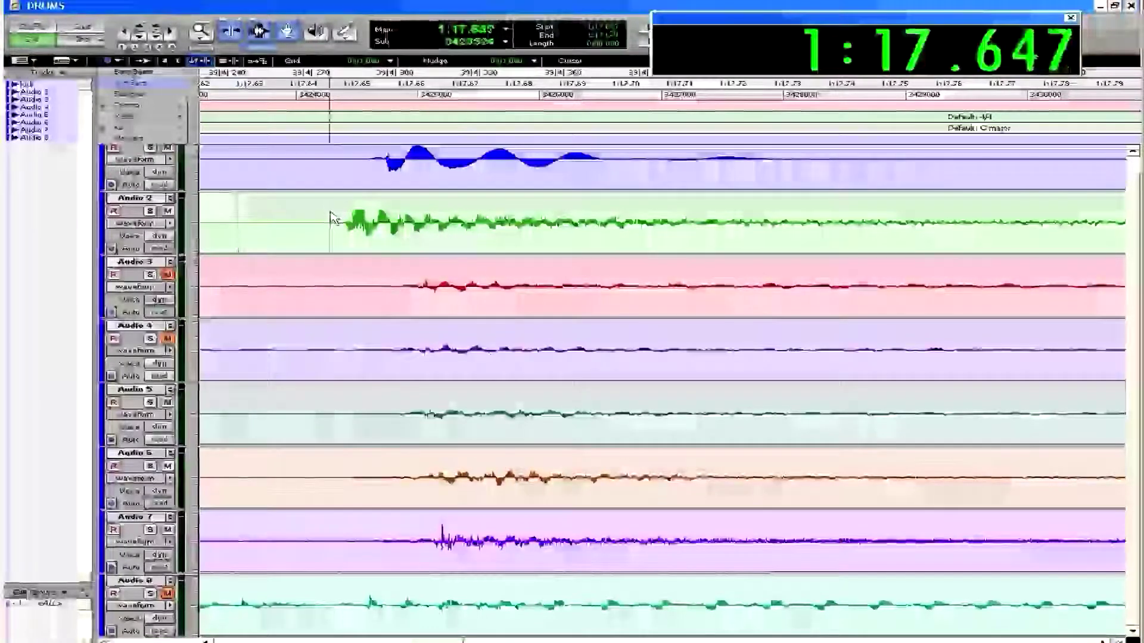
pyautogui.moveTo(331, 218); pyautogui.dragTo(1029, 227)
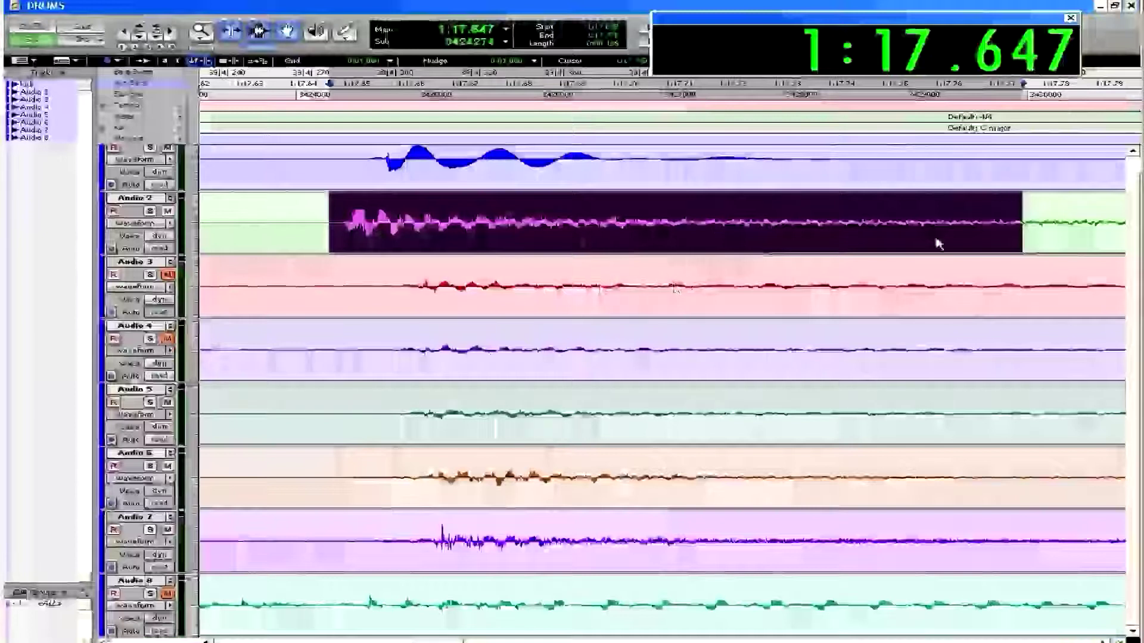
pyautogui.keyDown('shift'); pyautogui.click(1089, 214); pyautogui.keyUp('shift')
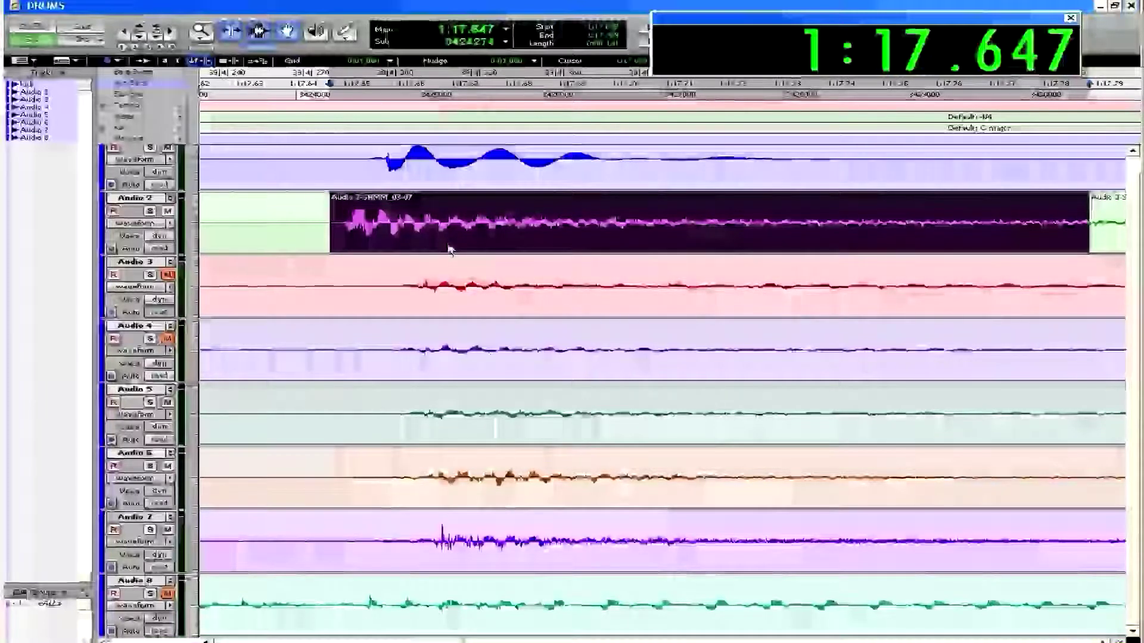
pyautogui.moveTo(447, 247); pyautogui.dragTo(480, 245)
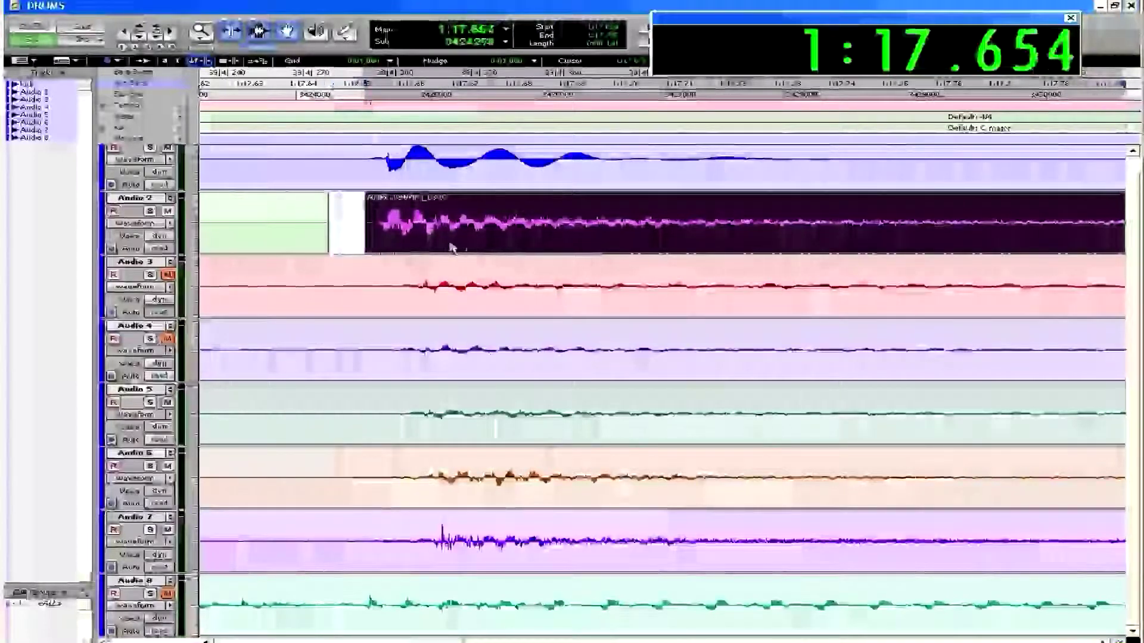
# Step: Examine the start and end edges of the moved Audio 2 region for gaps and overlaps with the neighbouring audio
pyautogui.click(431, 274)
pyautogui.press('space')
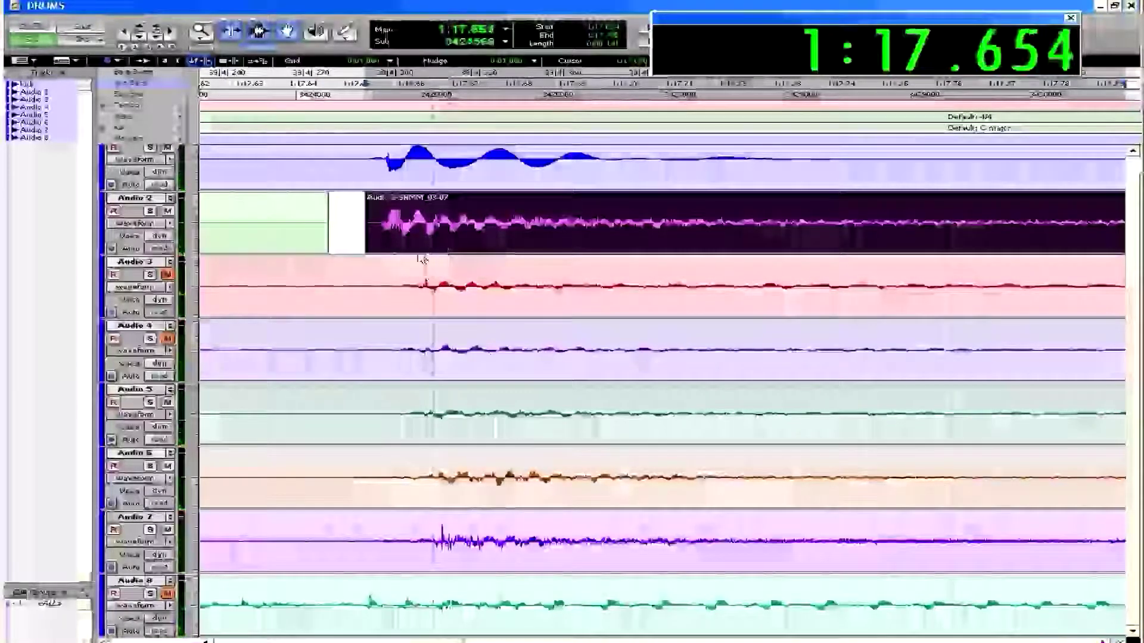
pyautogui.hscroll(6, 419, 257)
pyautogui.hscroll(-3, 420, 256)
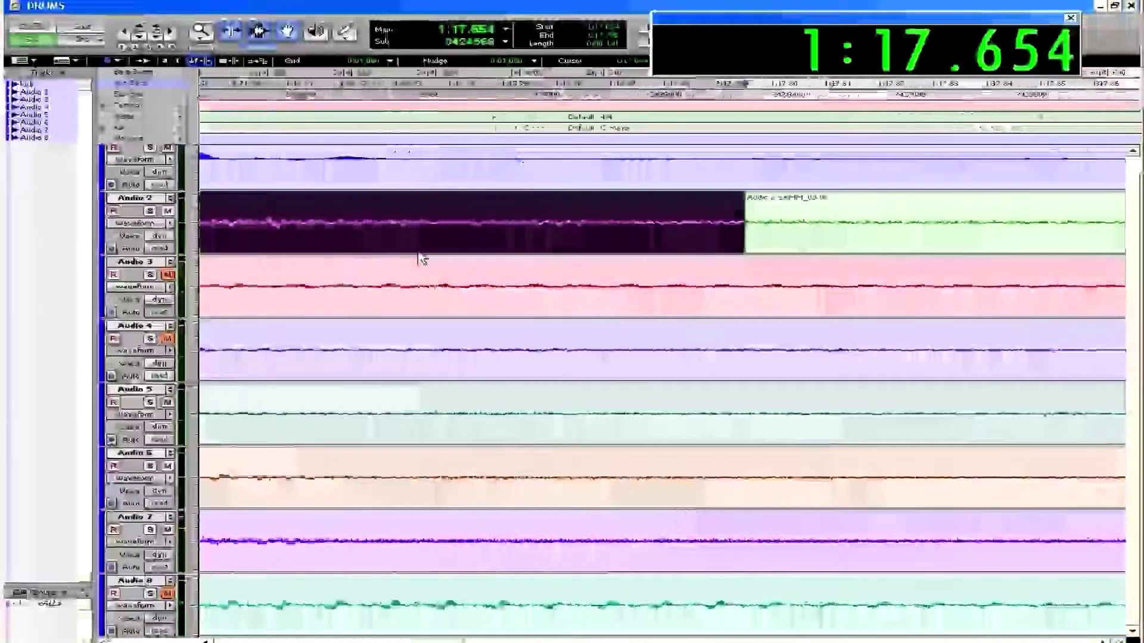
pyautogui.hscroll(-10, 421, 258)
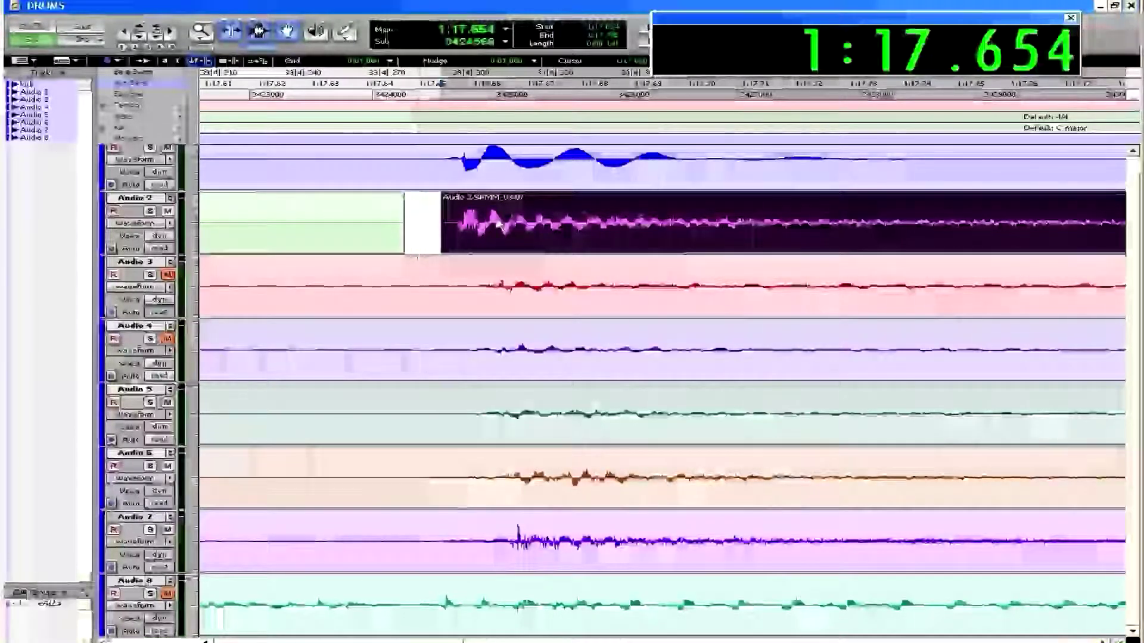
pyautogui.hscroll(10, 500, 227)
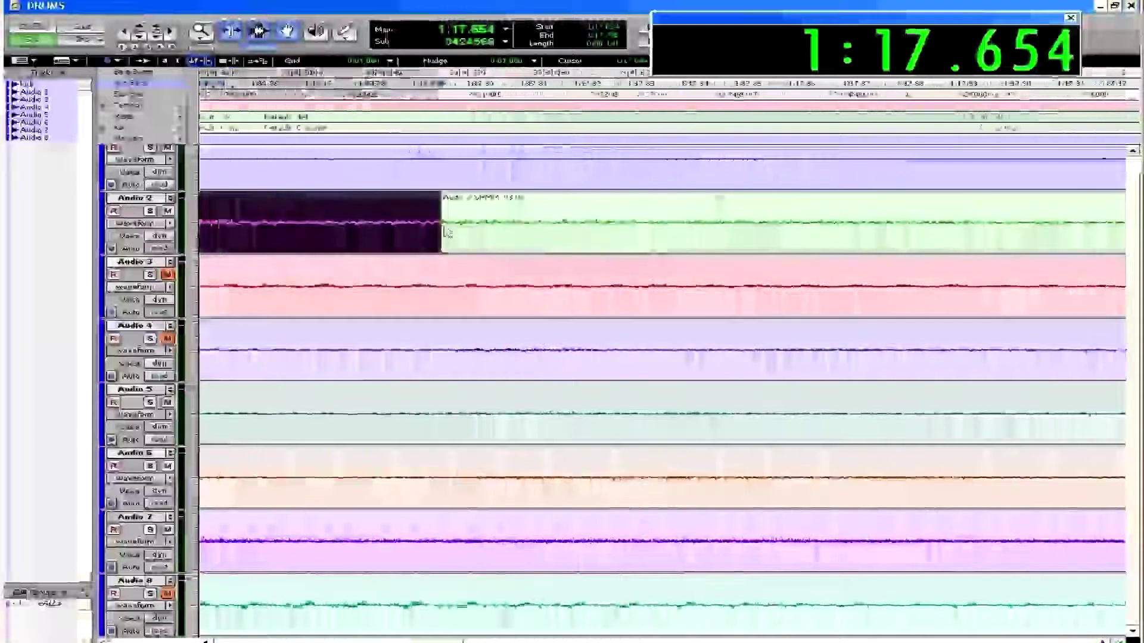
# Step: Trim the start of the following Audio 2 region to 1:17.887, and move the separated kick hit earlier to start at 1:18.129
pyautogui.moveTo(448, 233); pyautogui.dragTo(934, 220)
pyautogui.hscroll(6, 874, 238)
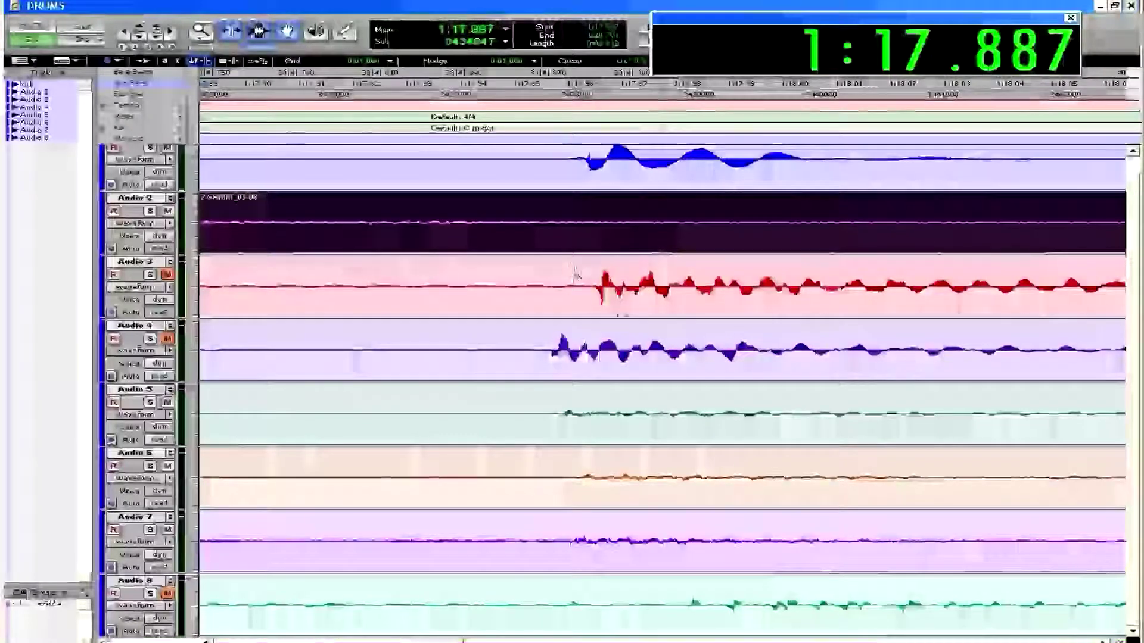
pyautogui.hscroll(5, 575, 271)
pyautogui.hscroll(3, 518, 229)
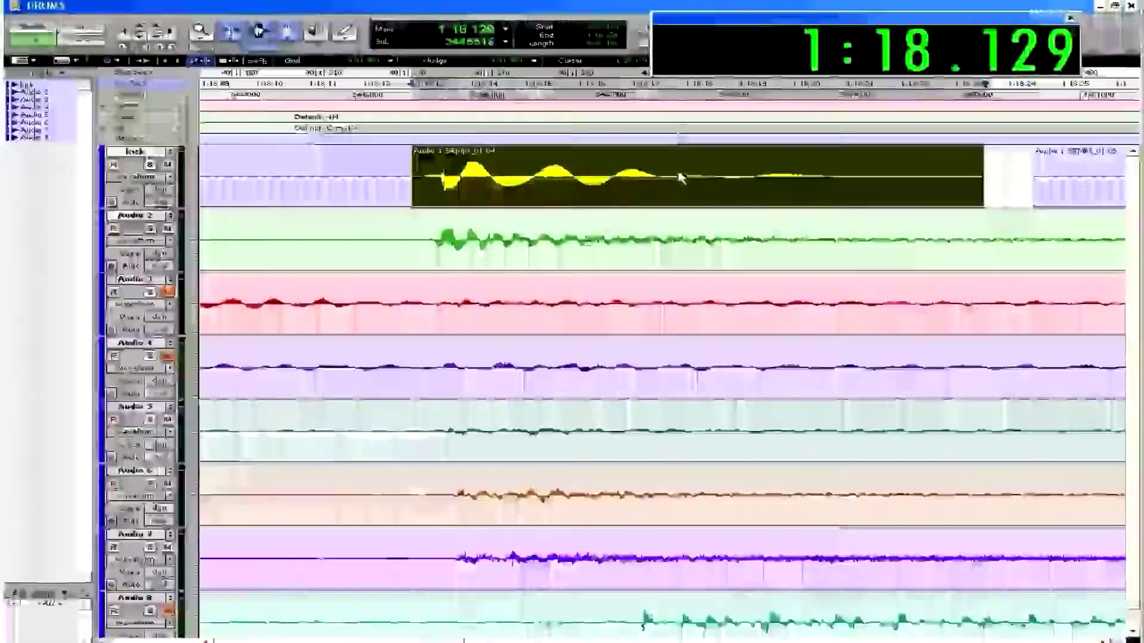
# Step: Separate the kick hits beginning at 1:18.455 and 1:18.759 into their own regions and move them to start at 1:18.446 and 1:18.773
pyautogui.hscroll(7, 681, 202)
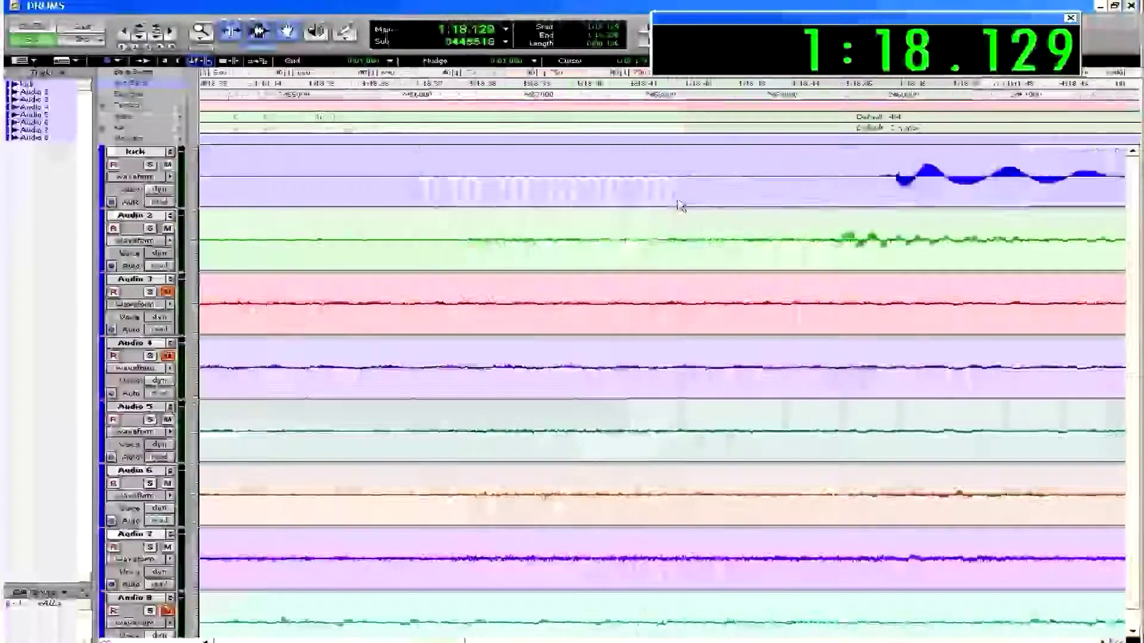
pyautogui.hscroll(1, 650, 178)
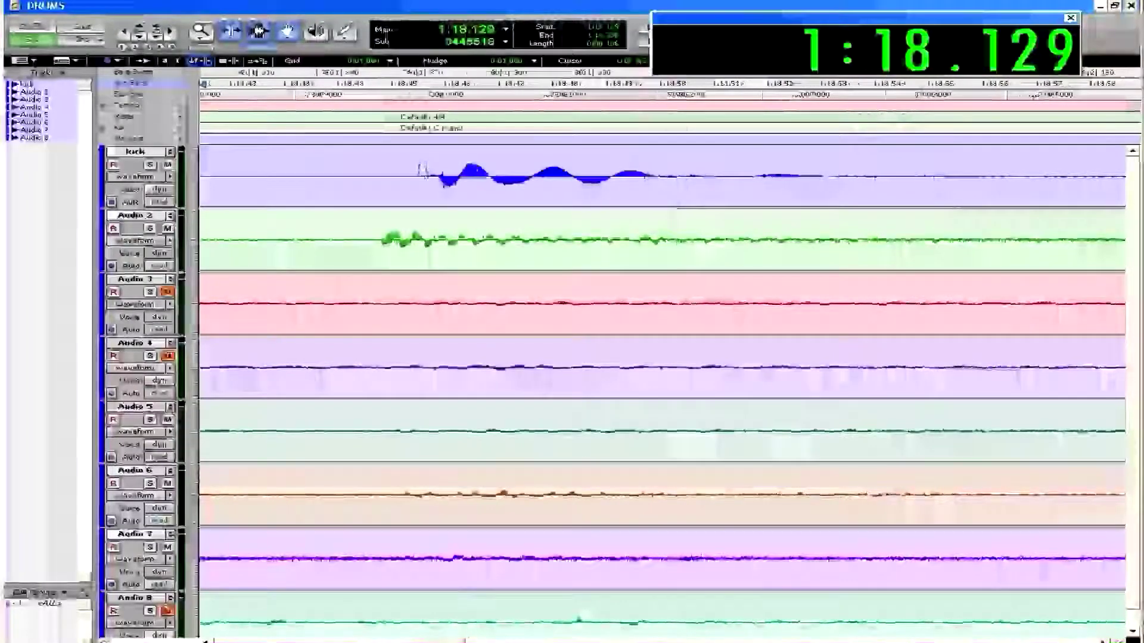
pyautogui.moveTo(420, 176); pyautogui.dragTo(934, 187)
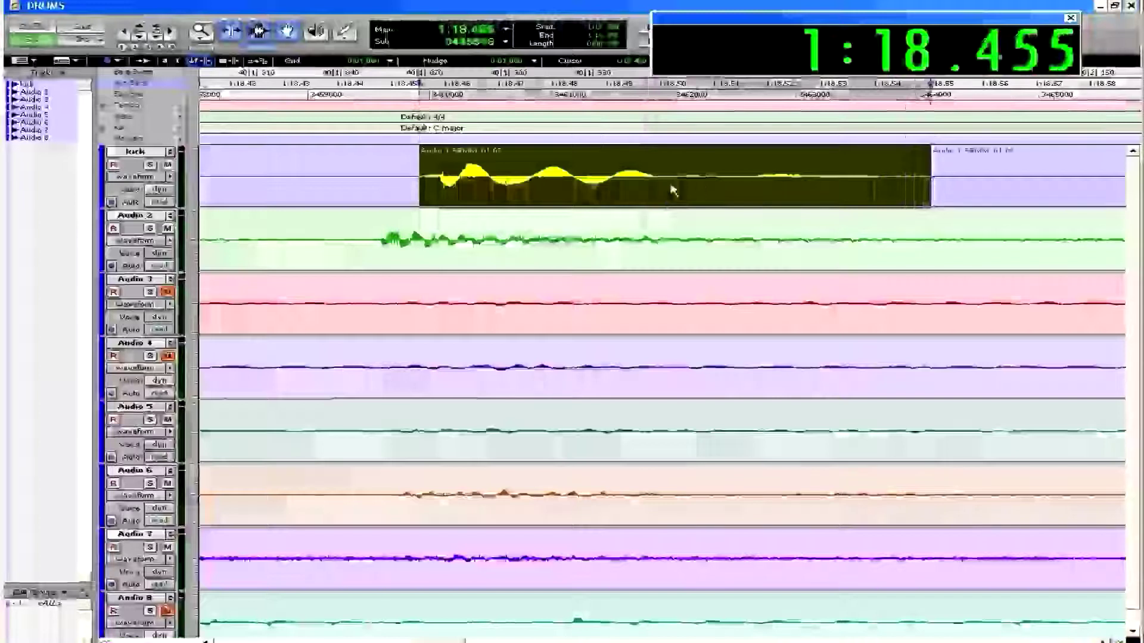
pyautogui.moveTo(671, 186); pyautogui.dragTo(644, 182)
pyautogui.hscroll(7, 650, 183)
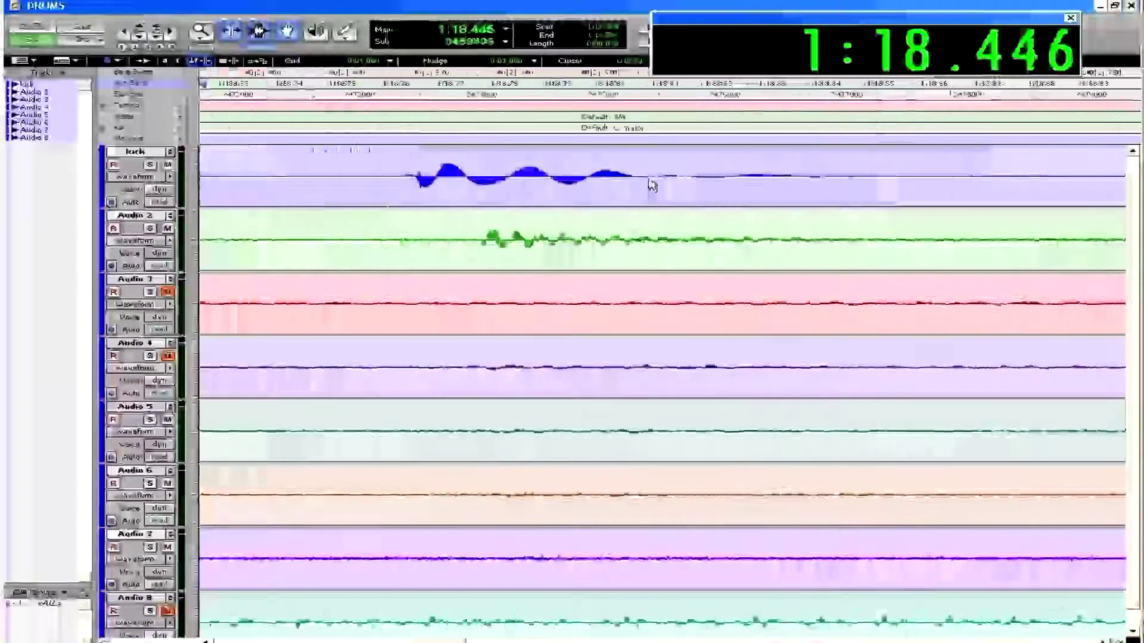
pyautogui.moveTo(376, 167); pyautogui.dragTo(975, 188)
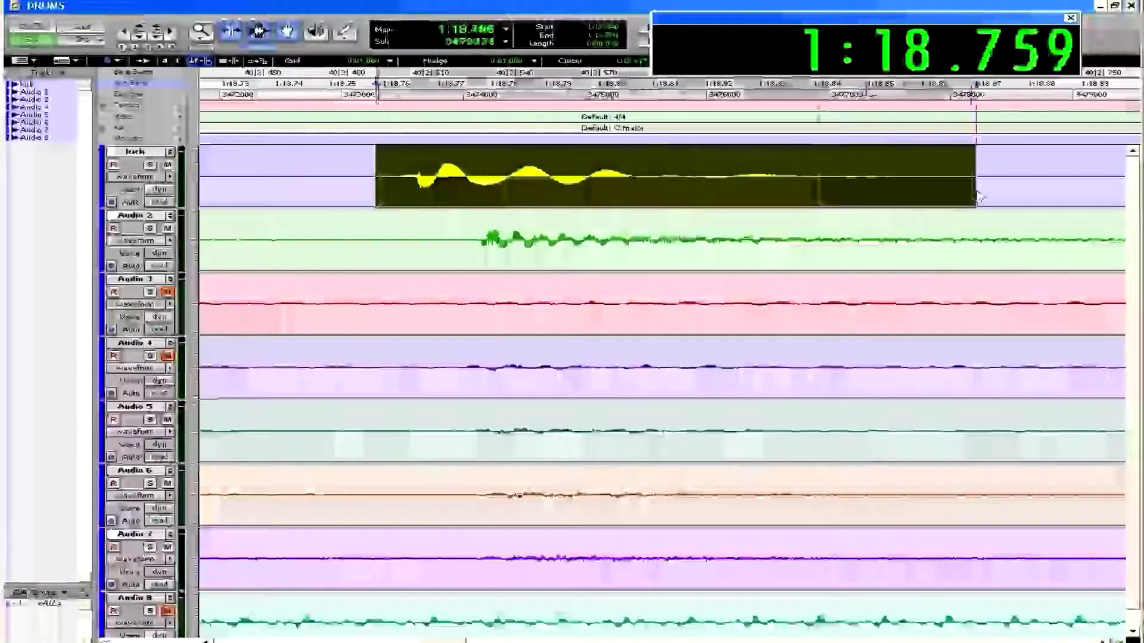
pyautogui.moveTo(704, 194); pyautogui.dragTo(776, 200)
# Step: Separate the next two kick hits, moving the one at 1:19.097 to start at 1:19.099 and the following one later to 1:19.425
pyautogui.hscroll(7, 775, 200)
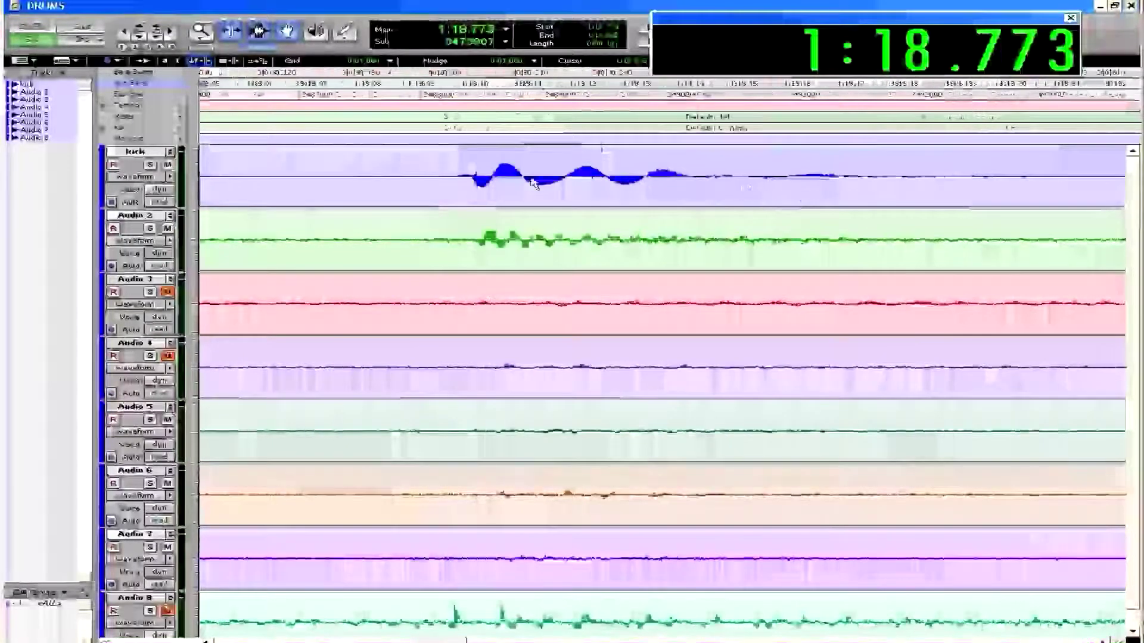
pyautogui.moveTo(447, 178); pyautogui.dragTo(986, 183)
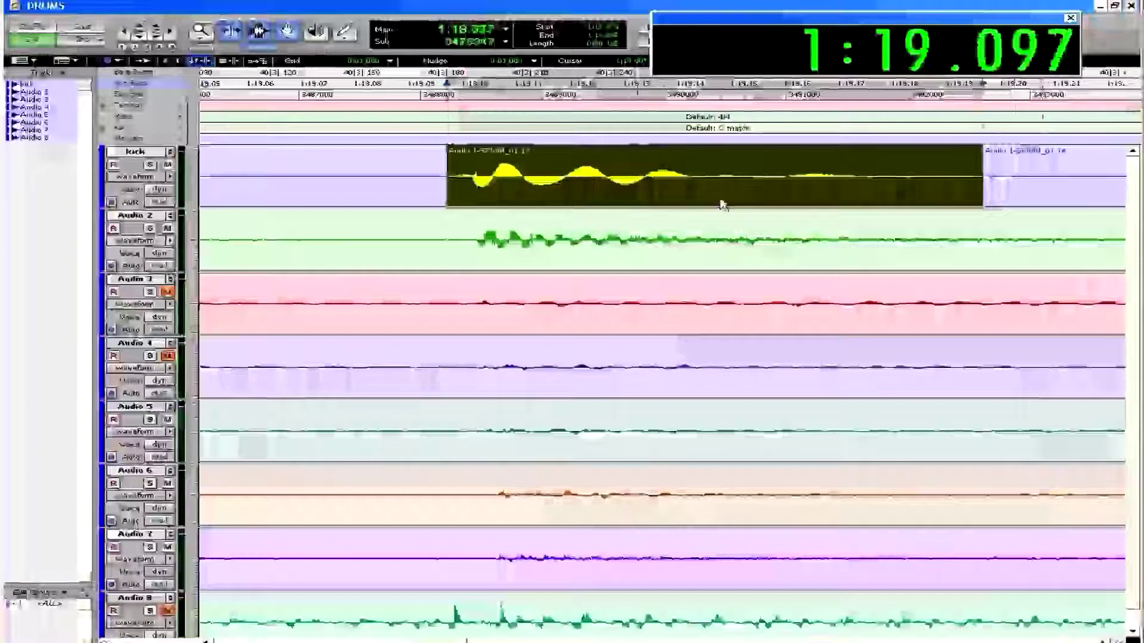
pyautogui.moveTo(720, 202); pyautogui.dragTo(729, 203)
pyautogui.hscroll(6, 729, 203)
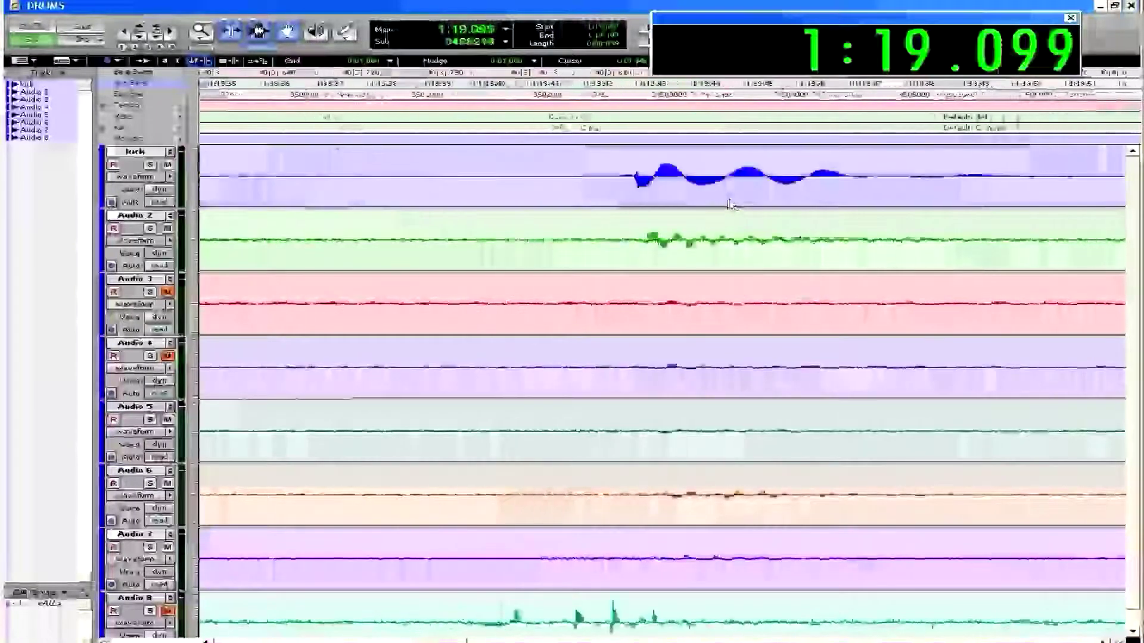
pyautogui.hscroll(3, 729, 205)
pyautogui.moveTo(452, 182); pyautogui.dragTo(1027, 188)
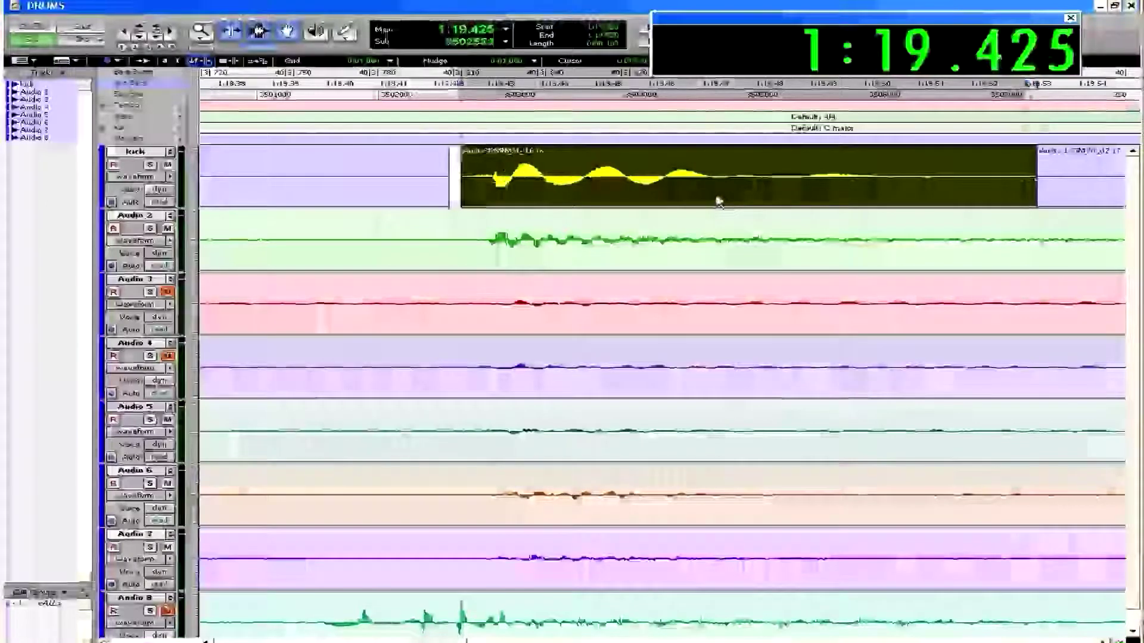
# Step: Separate the kick hits beginning at 1:19.737 and 1:20.064 and move them later to start at 1:19.743 and 1:20.066
pyautogui.hscroll(10, 721, 203)
pyautogui.hscroll(1, 727, 202)
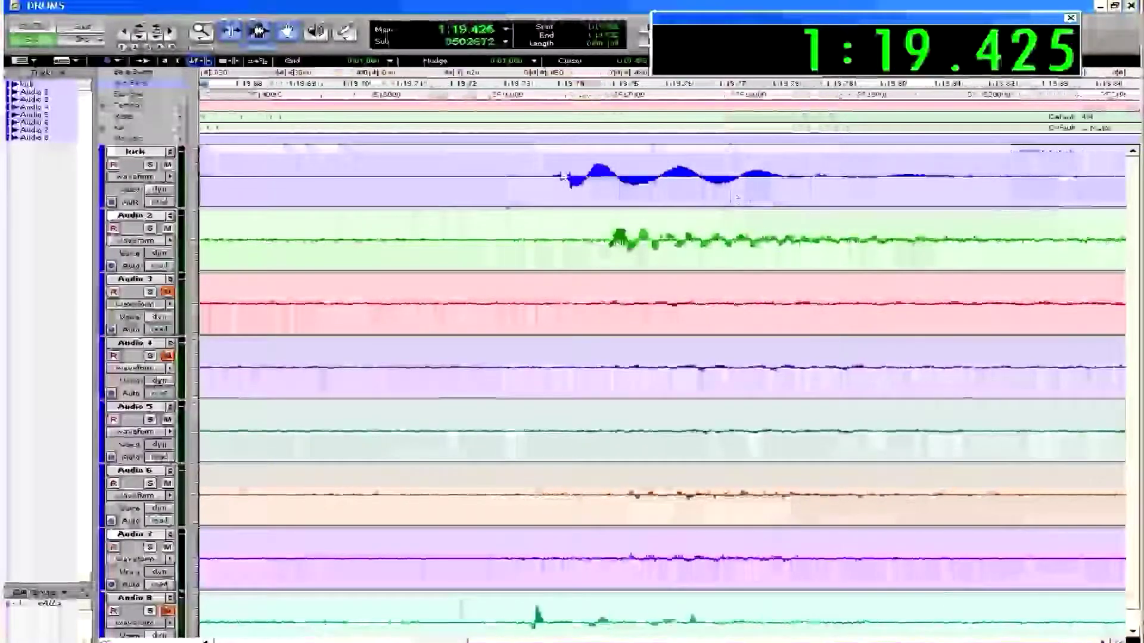
pyautogui.moveTo(539, 179); pyautogui.dragTo(1086, 191)
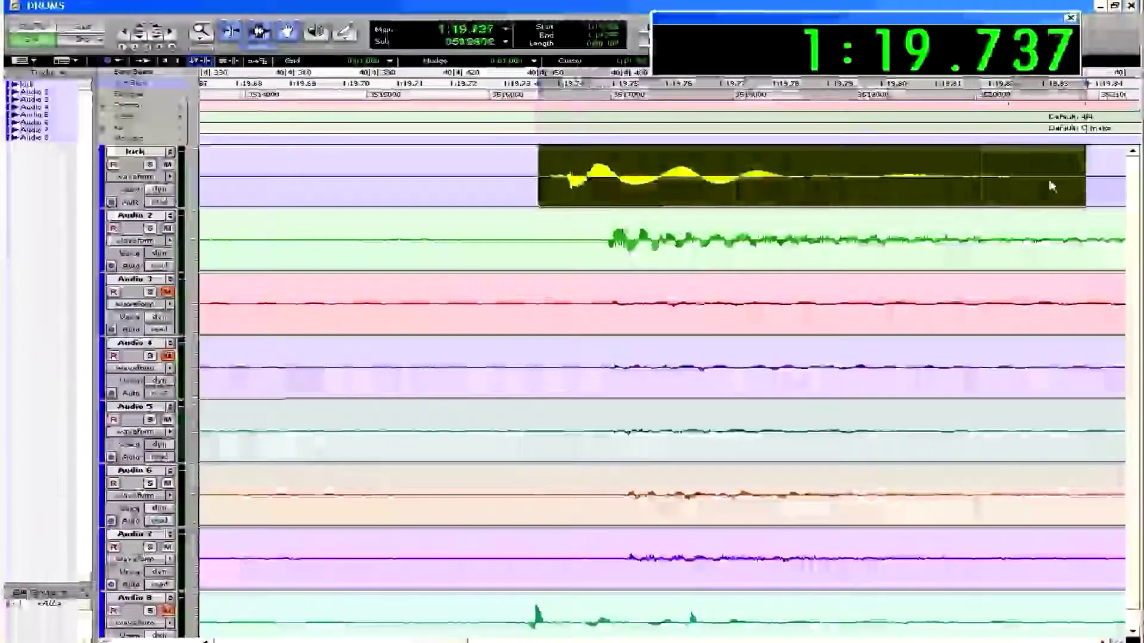
pyautogui.hotkey('ctrl', 'e')
pyautogui.hscroll(11, 723, 189)
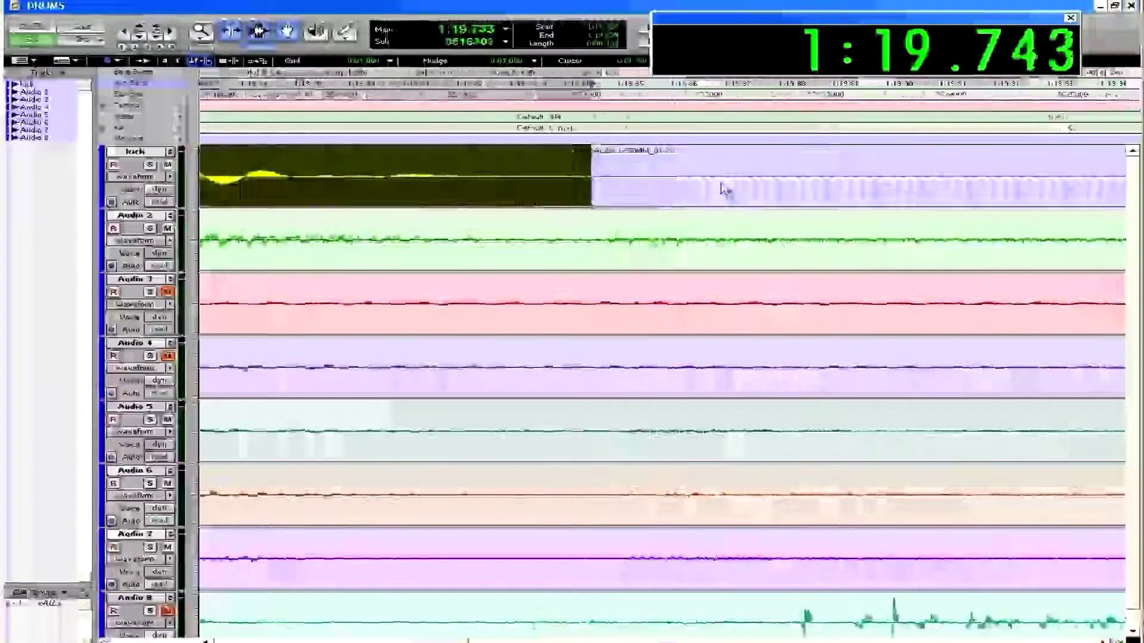
pyautogui.moveTo(623, 168); pyautogui.dragTo(1053, 182)
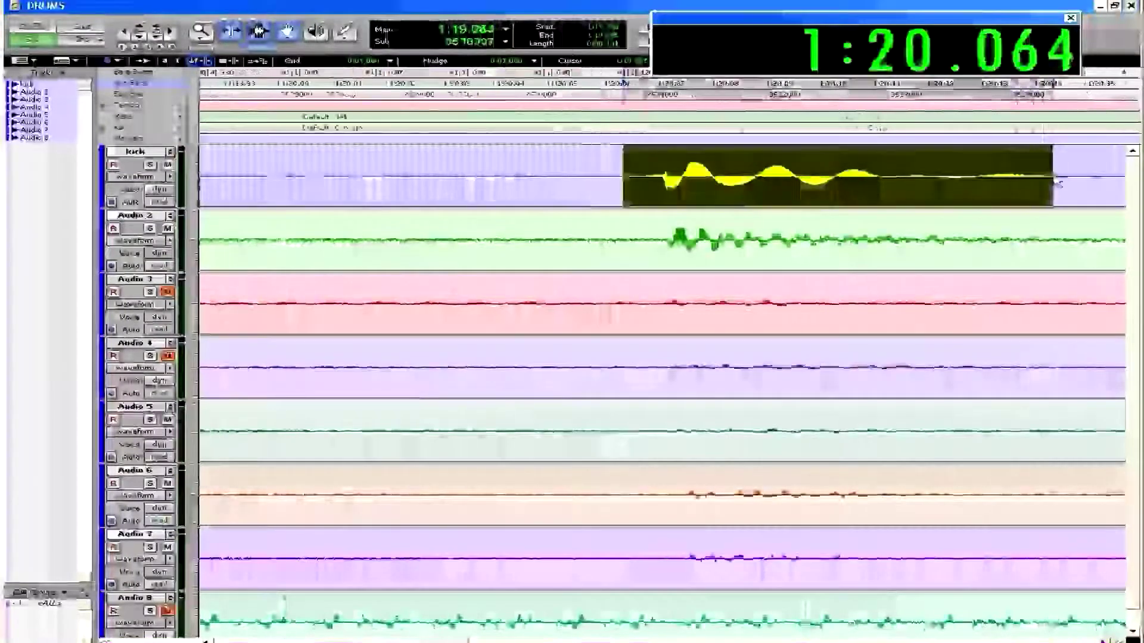
pyautogui.hotkey('ctrl', 'e')
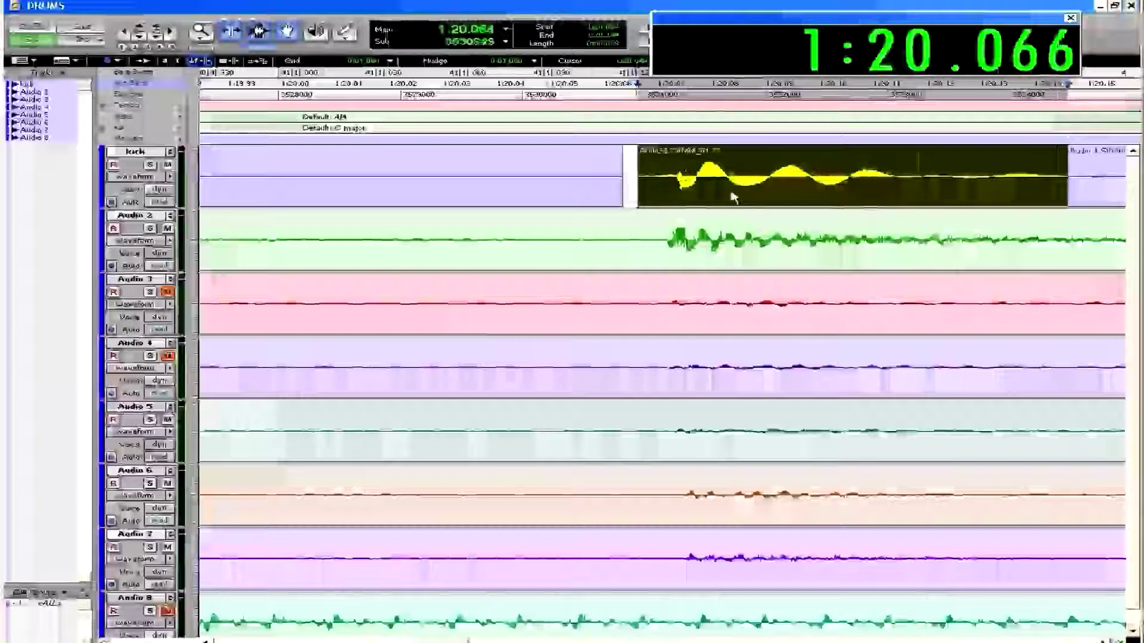
# Step: Separate the kick hits beginning at 1:20.403 and 1:20.718 and move them earlier to start at 1:20.398 and 1:20.713
pyautogui.hscroll(9, 732, 196)
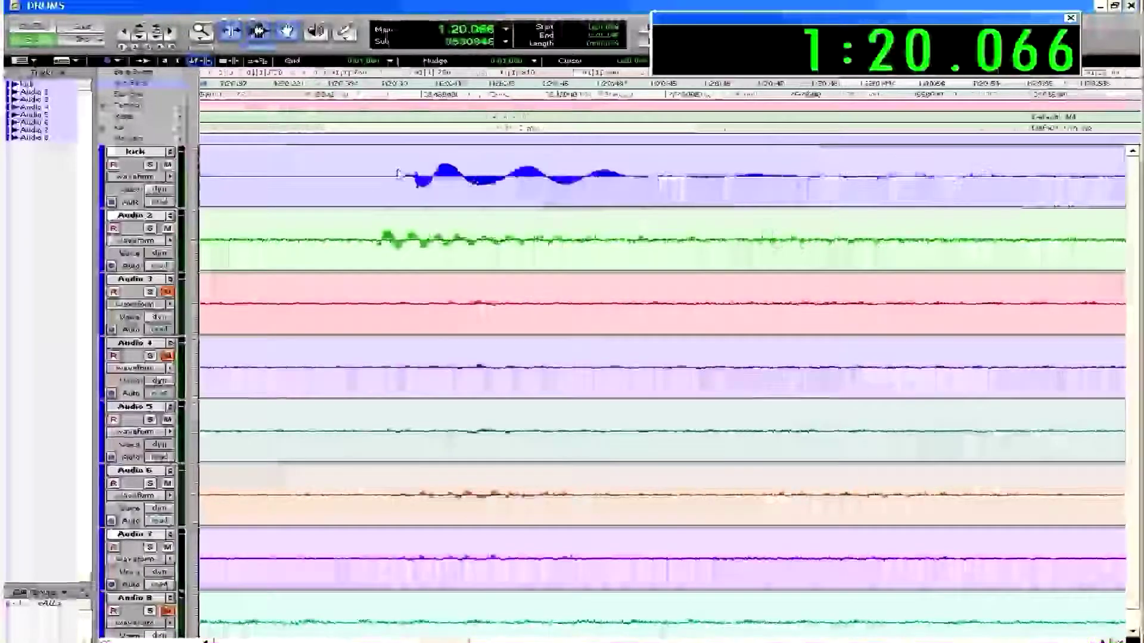
pyautogui.moveTo(398, 174); pyautogui.dragTo(851, 185)
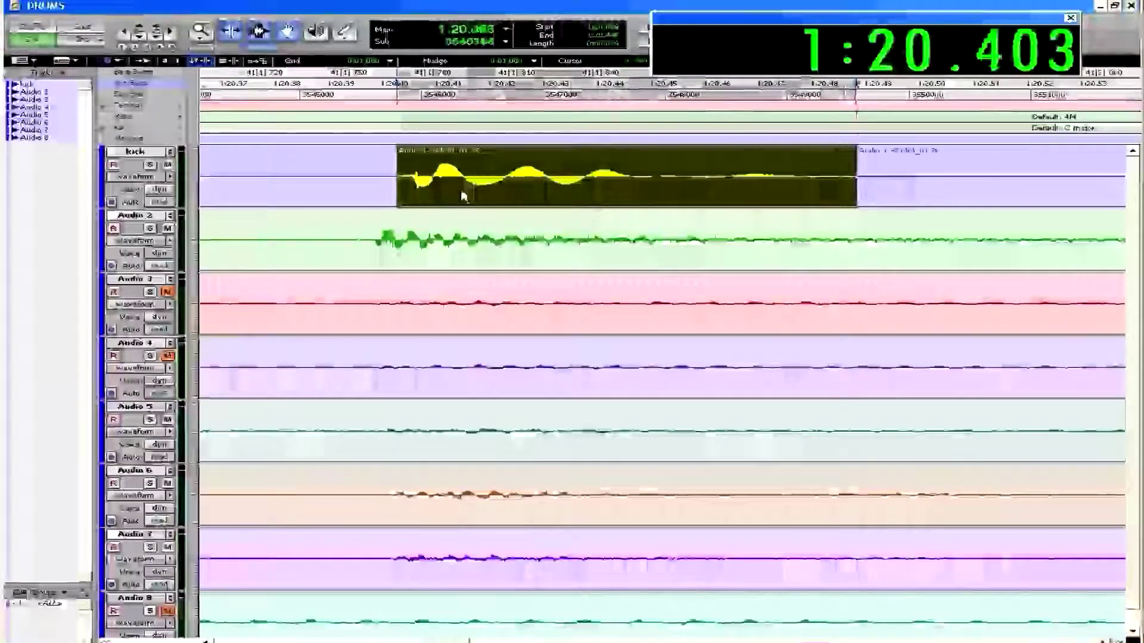
pyautogui.moveTo(601, 196); pyautogui.dragTo(571, 196)
pyautogui.hscroll(8, 571, 195)
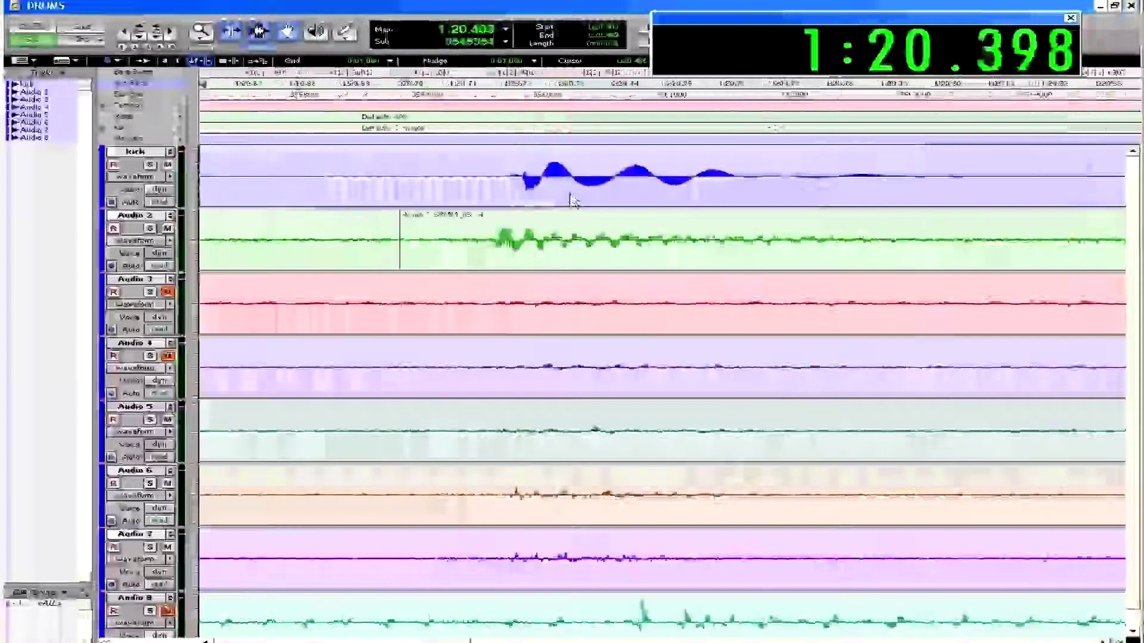
pyautogui.moveTo(494, 179); pyautogui.dragTo(709, 179)
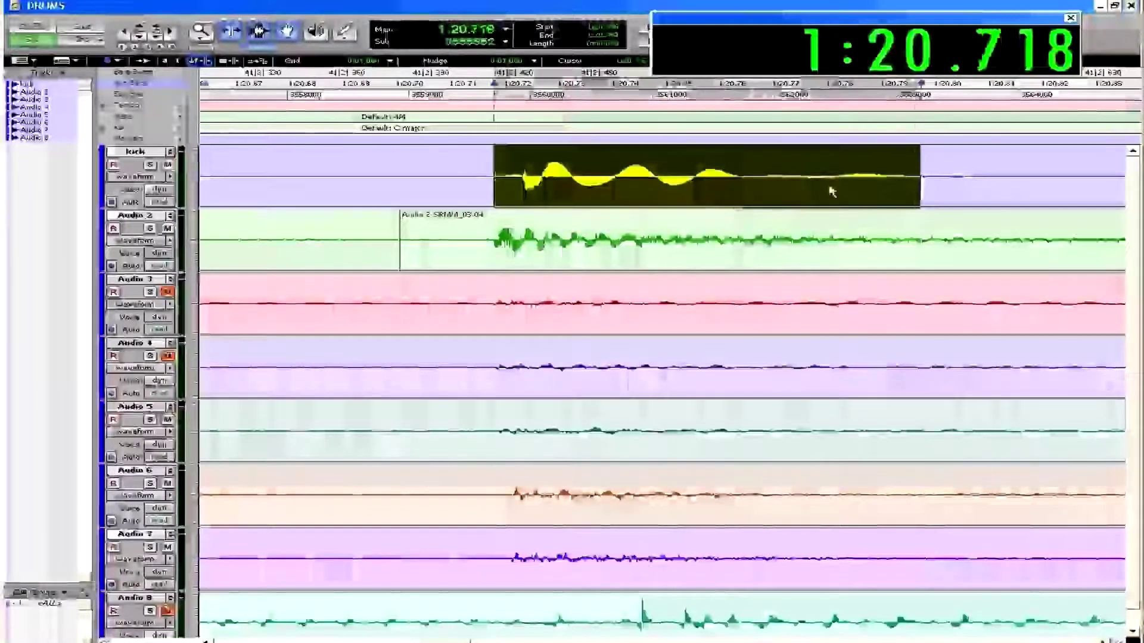
pyautogui.hotkey('ctrl', 'e')
# Step: Review the remaining kick and Audio 2 hits after 1:20.713, and play the drums from about 1:17.425 to check the edited kick
pyautogui.hscroll(8, 727, 195)
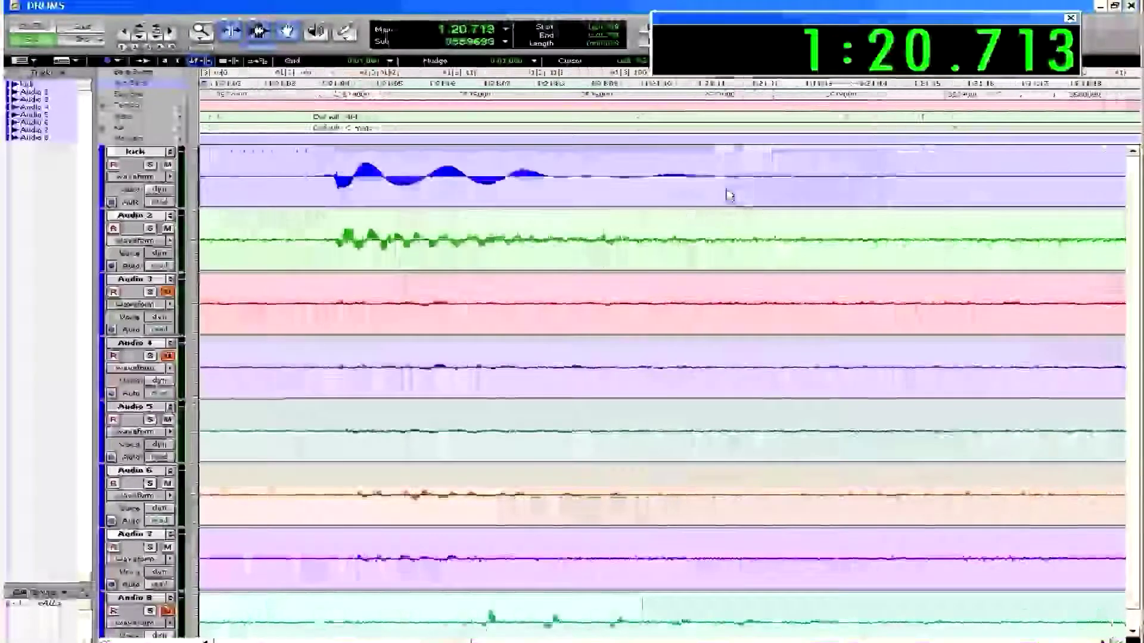
pyautogui.hscroll(3, 453, 177)
pyautogui.hscroll(5, 463, 178)
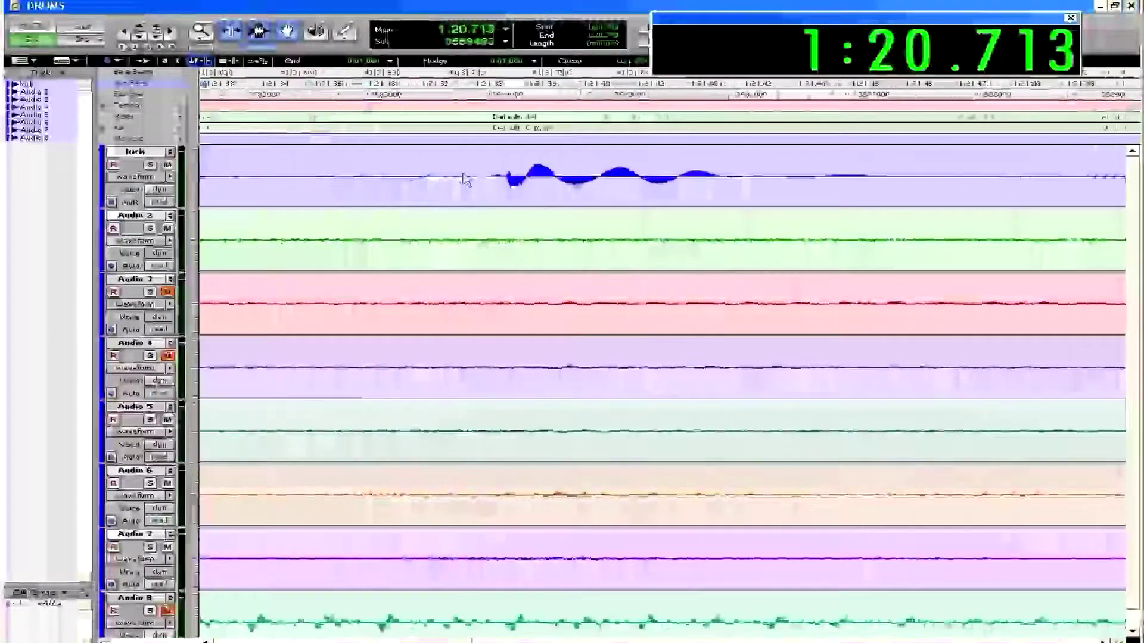
pyautogui.hscroll(4, 463, 178)
pyautogui.hscroll(10, 463, 176)
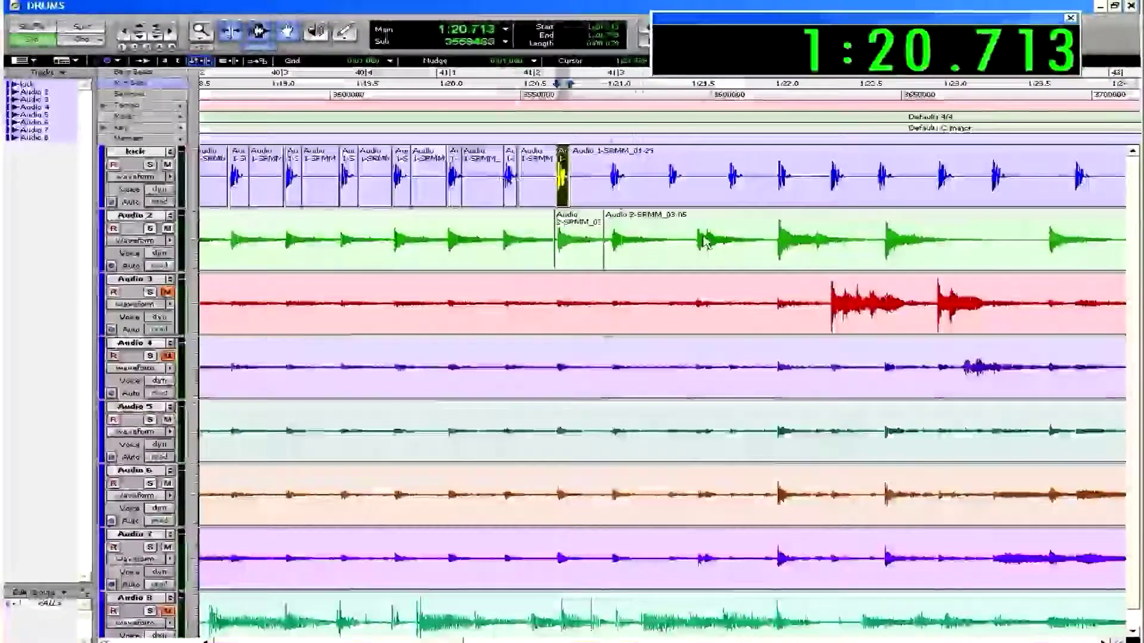
pyautogui.hscroll(-3, 675, 209)
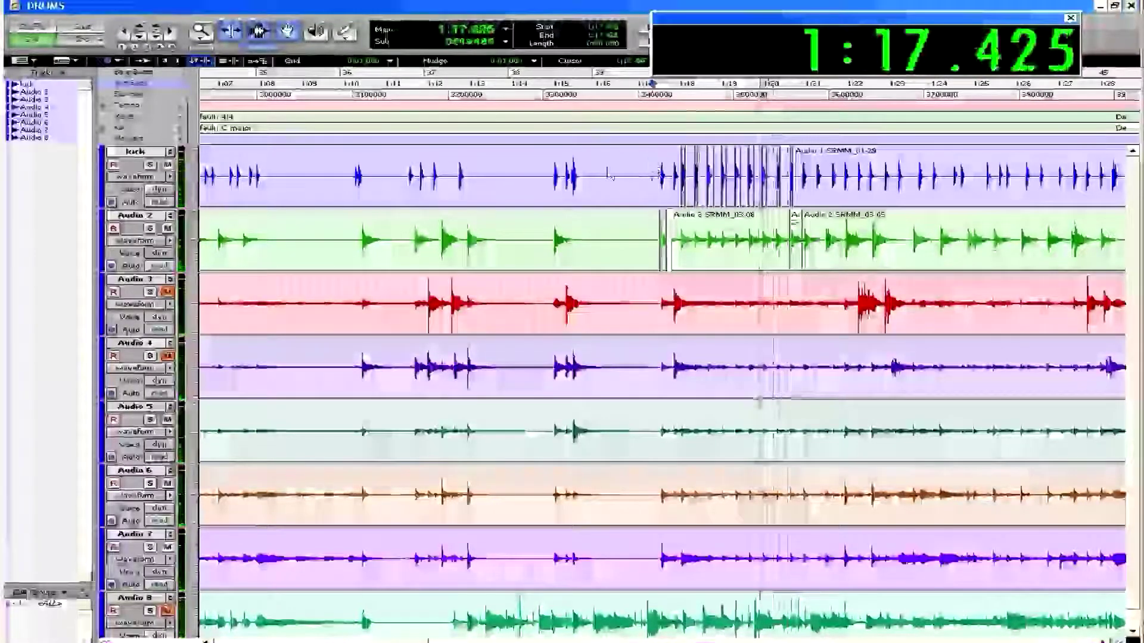
pyautogui.press('space')
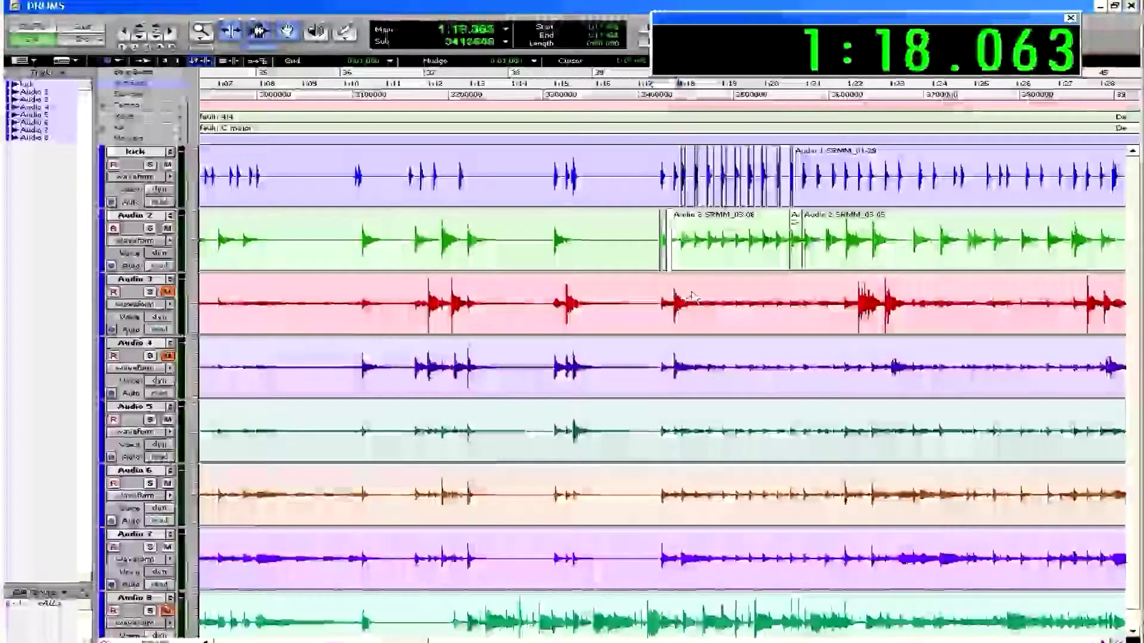
# Step: Copy the kick region starting at 1:18.129, paste it on the kick track at 1:18.294, and move the copy earlier to start at 1:18.285
pyautogui.hotkey('ctrl', ']')
pyautogui.hotkey('ctrl', ']')
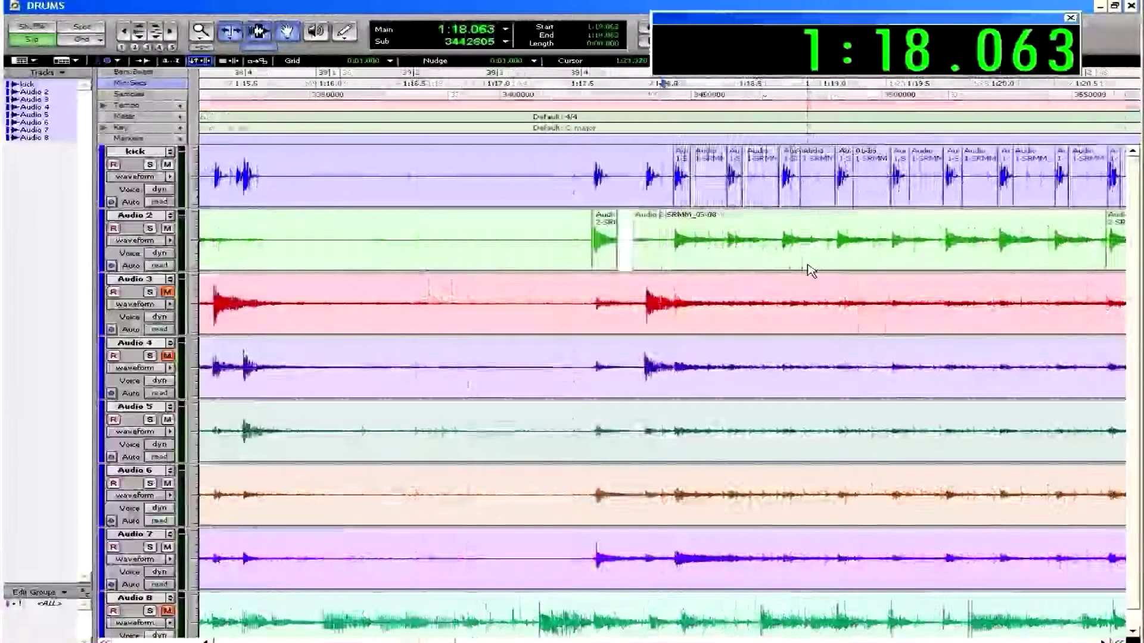
pyautogui.hotkey('ctrl', ']')
pyautogui.hotkey('ctrl', ']')
pyautogui.hotkey('ctrl', ']')
pyautogui.hotkey('ctrl', ']')
pyautogui.hotkey('ctrl', ']')
pyautogui.hotkey('ctrl', '[')
pyautogui.hotkey('ctrl', '[')
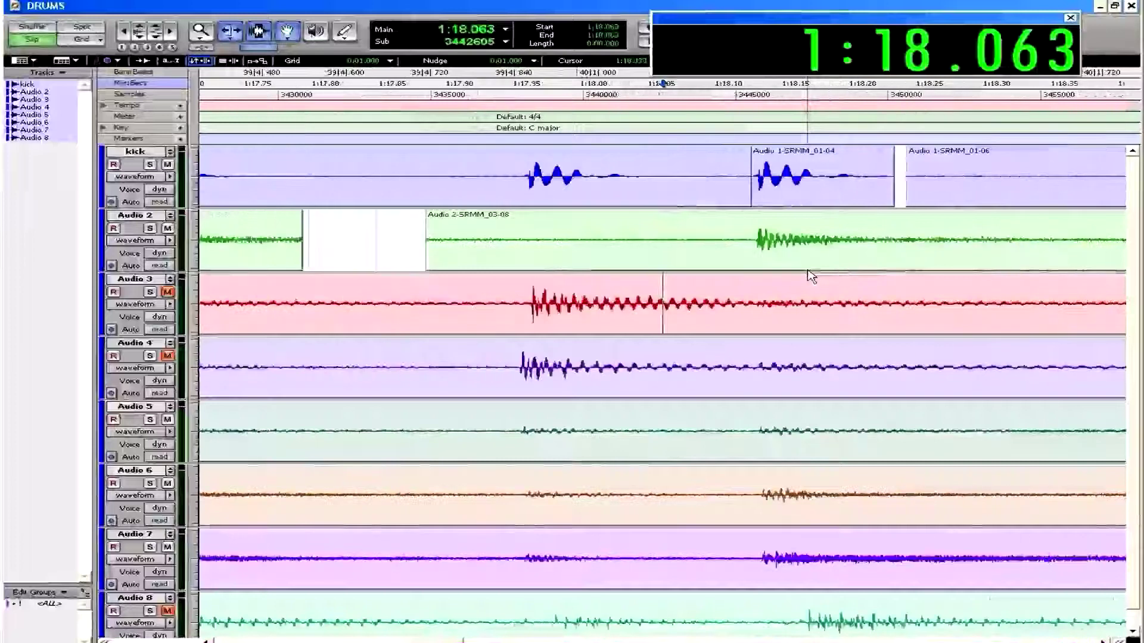
pyautogui.hscroll(3, 778, 266)
pyautogui.hscroll(2, 775, 273)
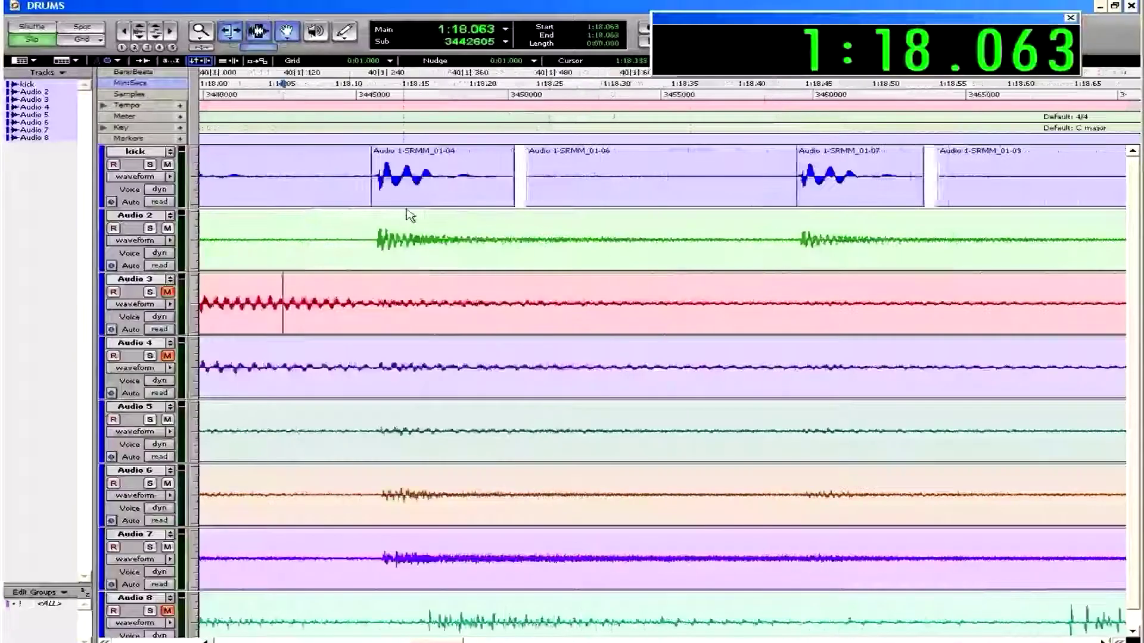
pyautogui.click(433, 202)
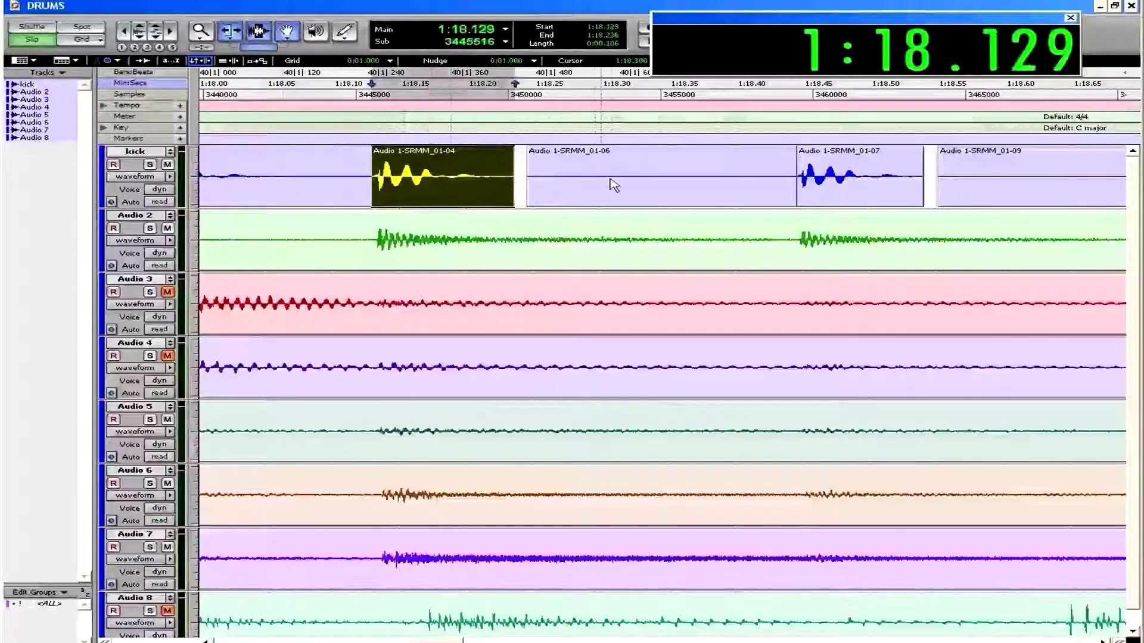
pyautogui.click(566, 168)
pyautogui.click(599, 172)
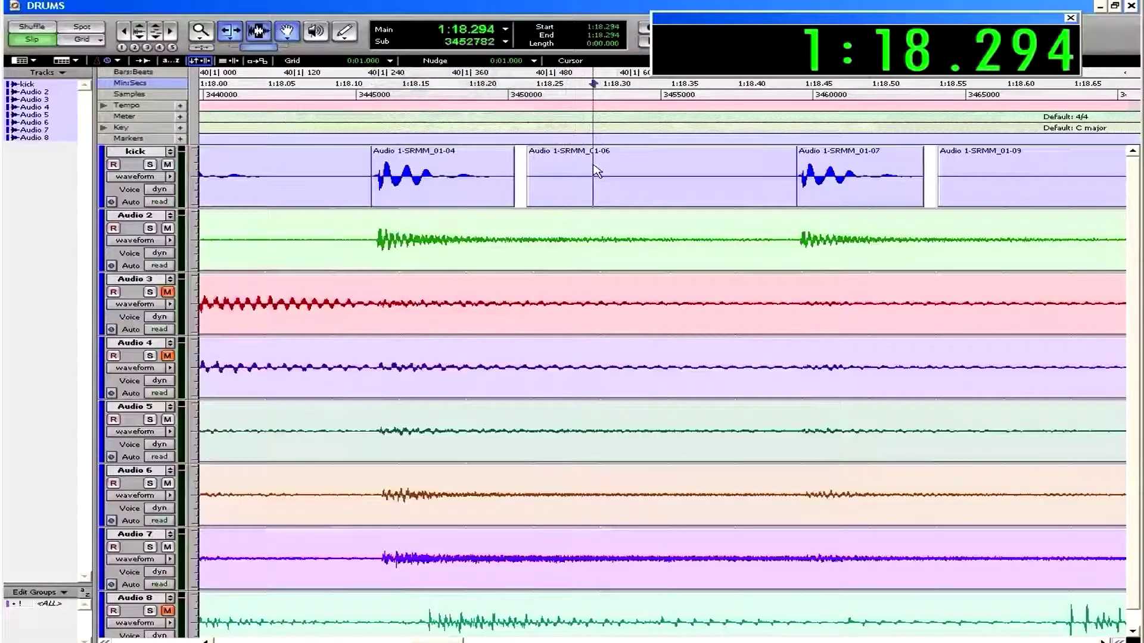
pyautogui.hotkey('ctrl', 'v')
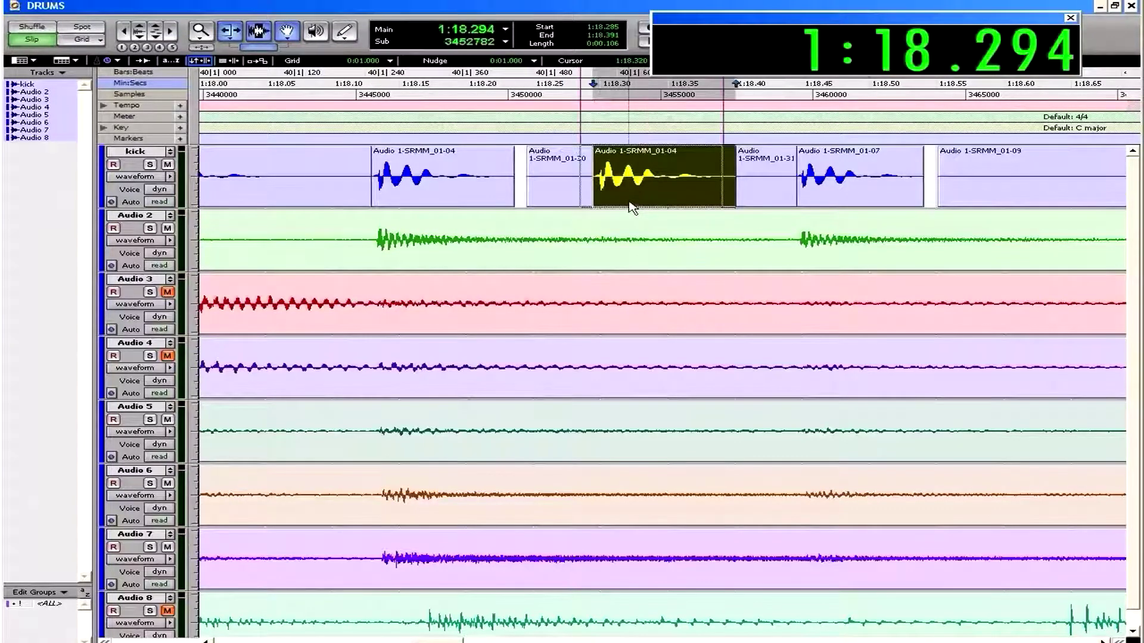
pyautogui.moveTo(629, 207); pyautogui.dragTo(628, 207)
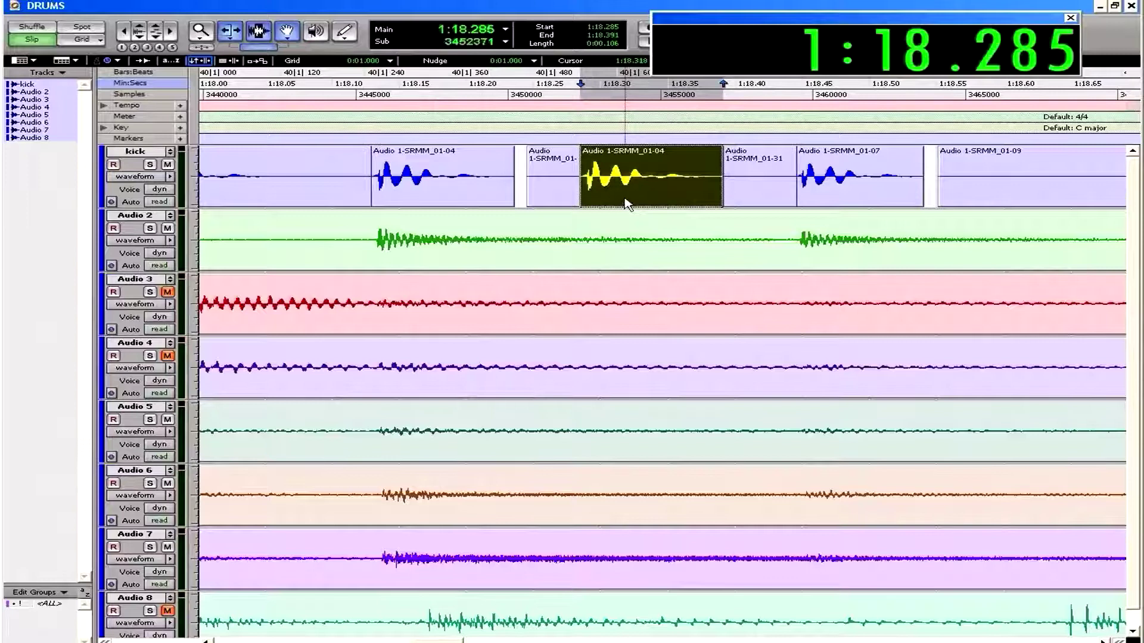
# Step: Select the kick track from the region at 1:18.129 through the end of the pasted copy at 1:18.391
pyautogui.click(391, 174)
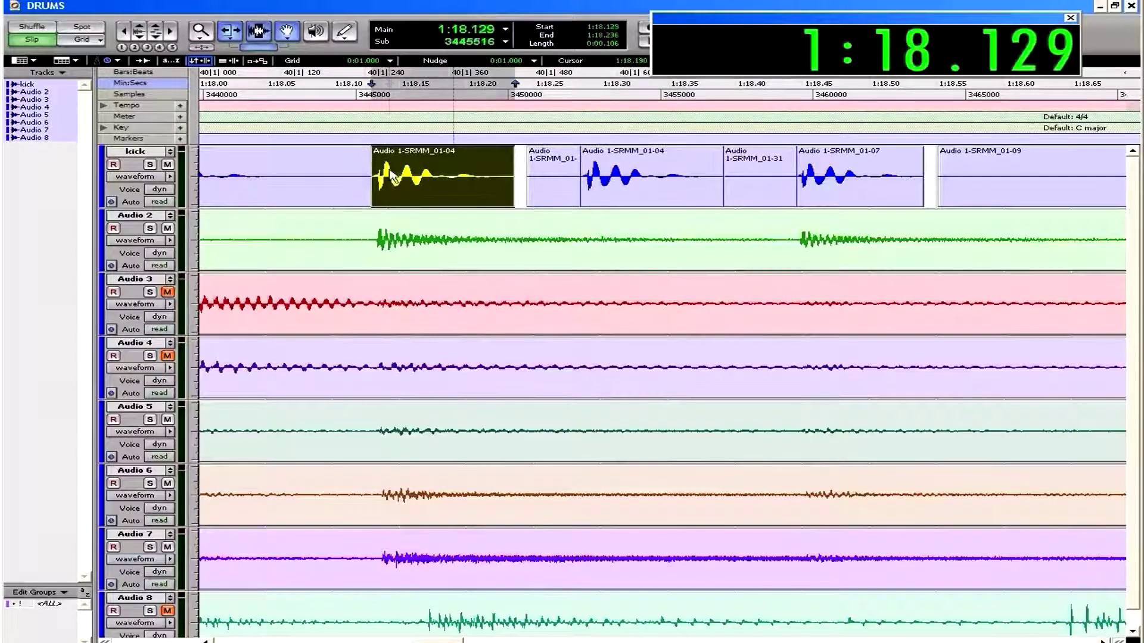
pyautogui.keyDown('shift'); pyautogui.click(671, 203); pyautogui.keyUp('shift')
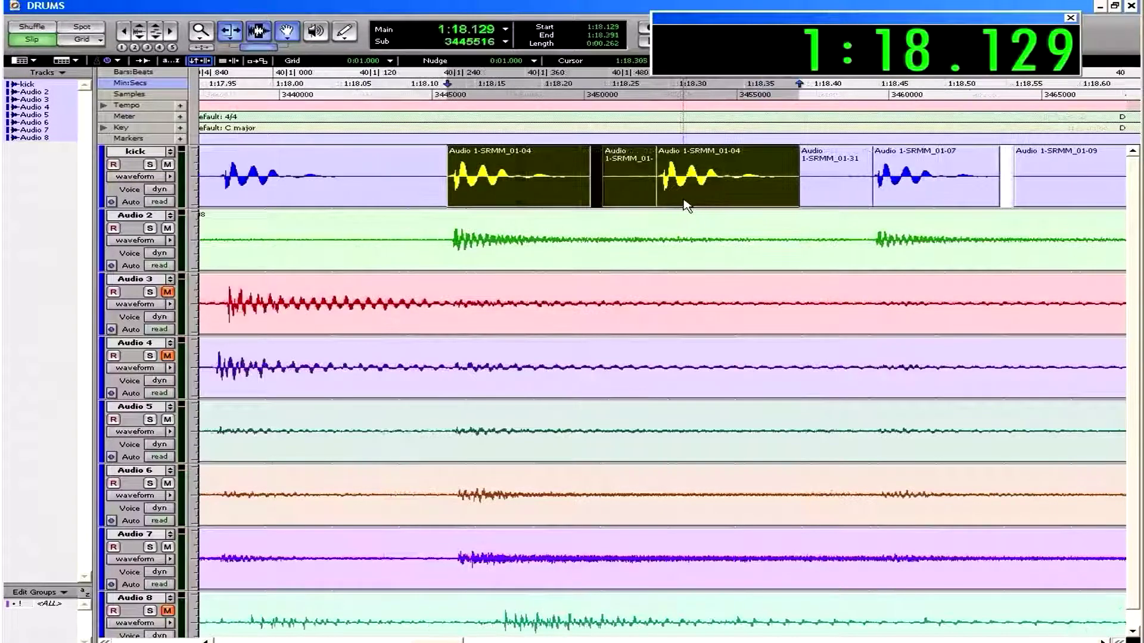
pyautogui.scroll(-1, 508, 209)
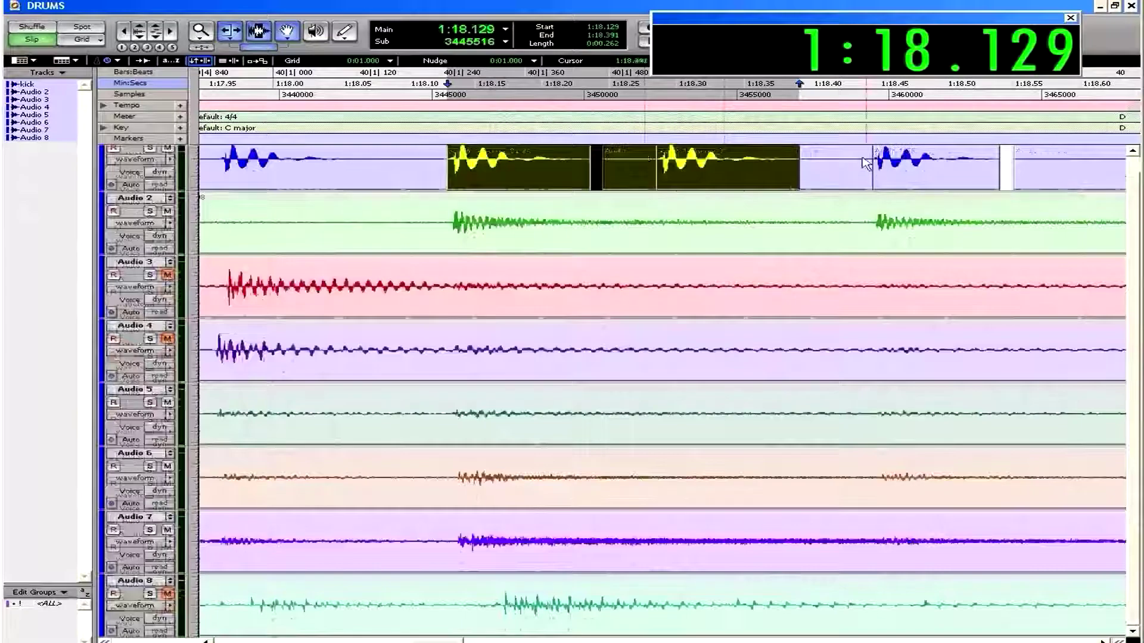
# Step: Paste the copied two-hit kick selection on the kick track at 1:18.446 and again at 1:18.773
pyautogui.click(854, 190)
pyautogui.press('Tab')
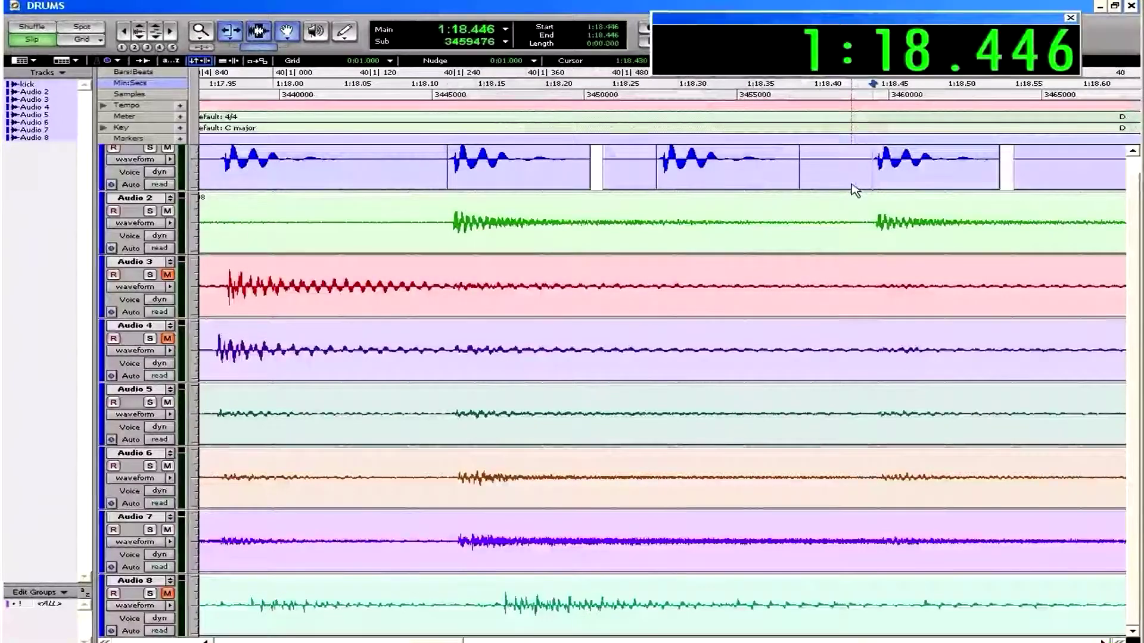
pyautogui.hotkey('shift', 'Tab')
pyautogui.hotkey('shift', 'Tab')
pyautogui.hotkey('shift', 'Tab')
pyautogui.hotkey('shift', 'Tab')
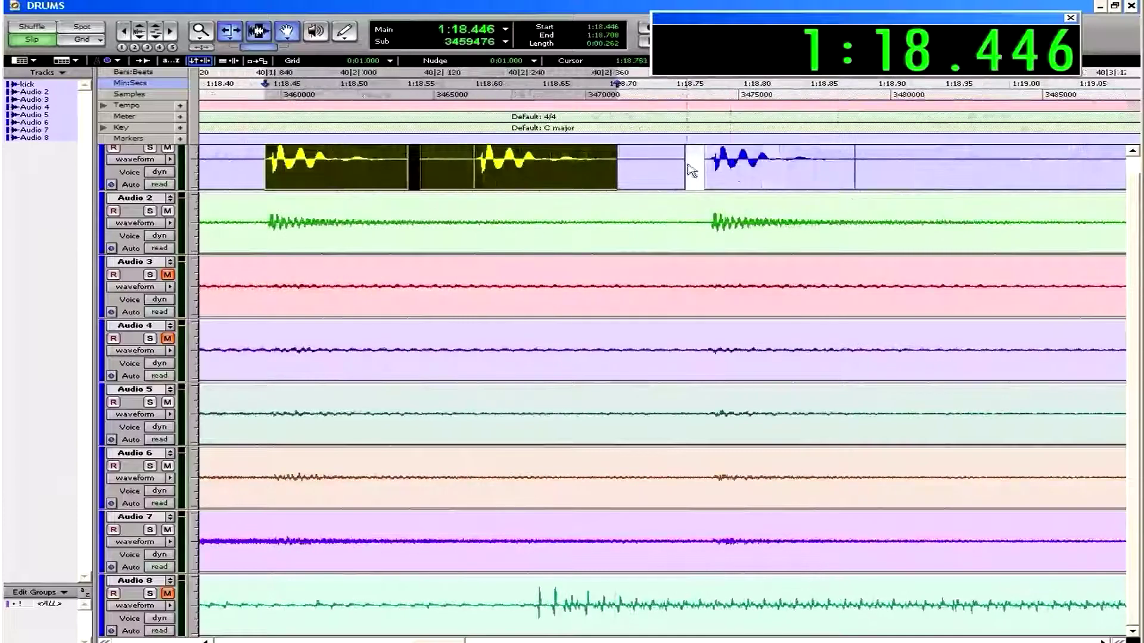
pyautogui.click(699, 167)
pyautogui.hotkey('shift', 'Tab')
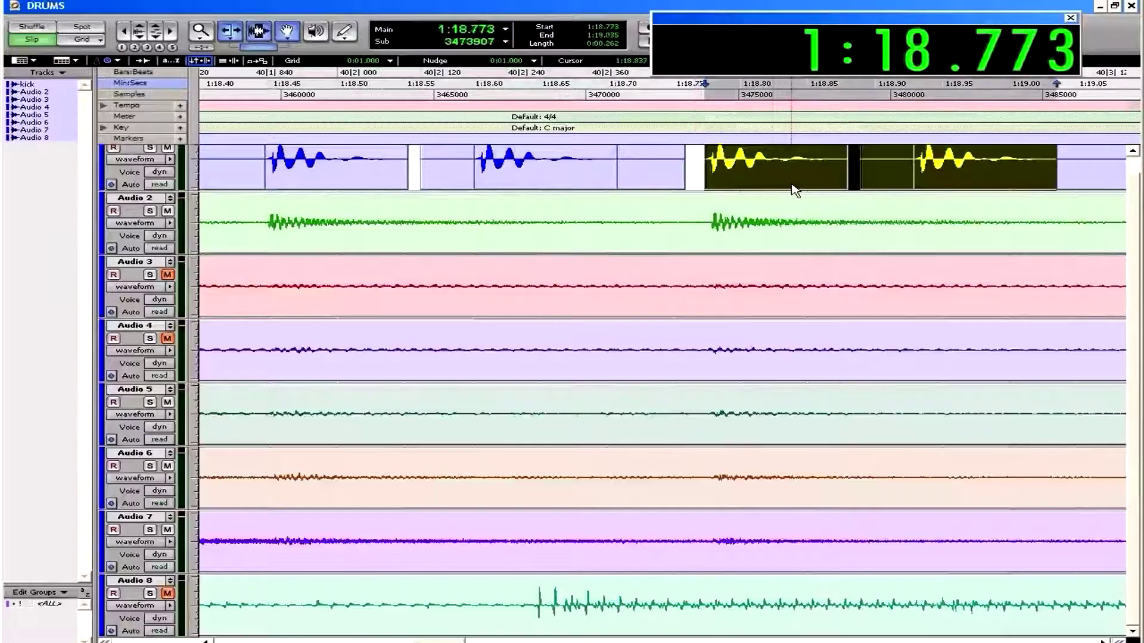
# Step: Paste the two-hit kick selection at the kick hits starting at 1:19.099 and 1:19.425
pyautogui.click(661, 158)
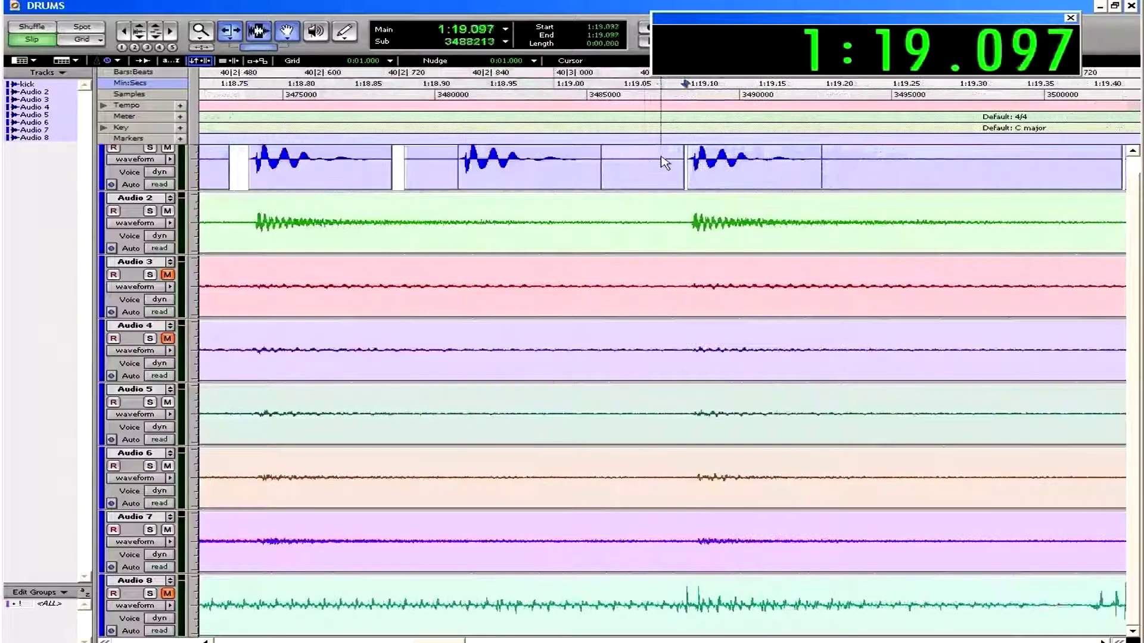
pyautogui.click(665, 164)
pyautogui.hotkey('shift', 'Tab')
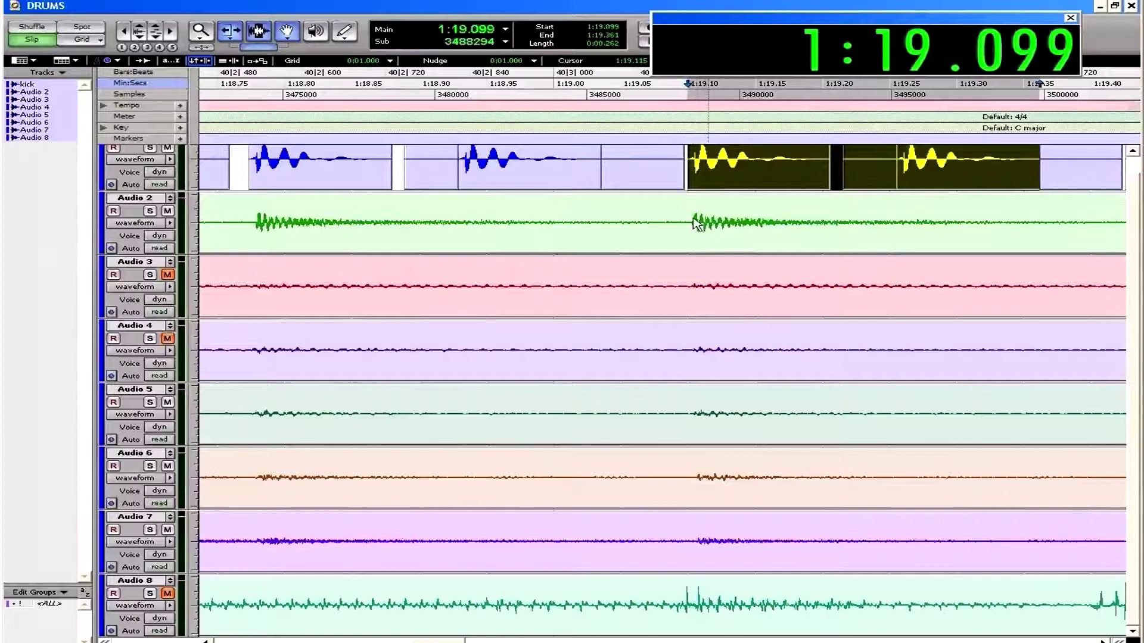
pyautogui.press('Right')
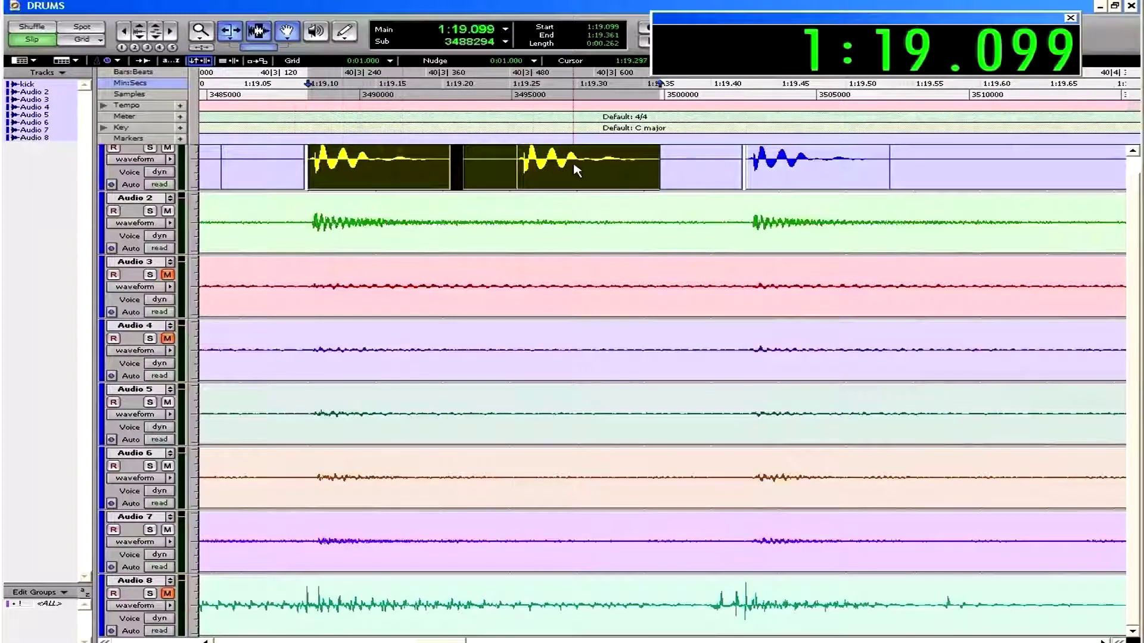
pyautogui.hscroll(4, 577, 171)
pyautogui.click(486, 160)
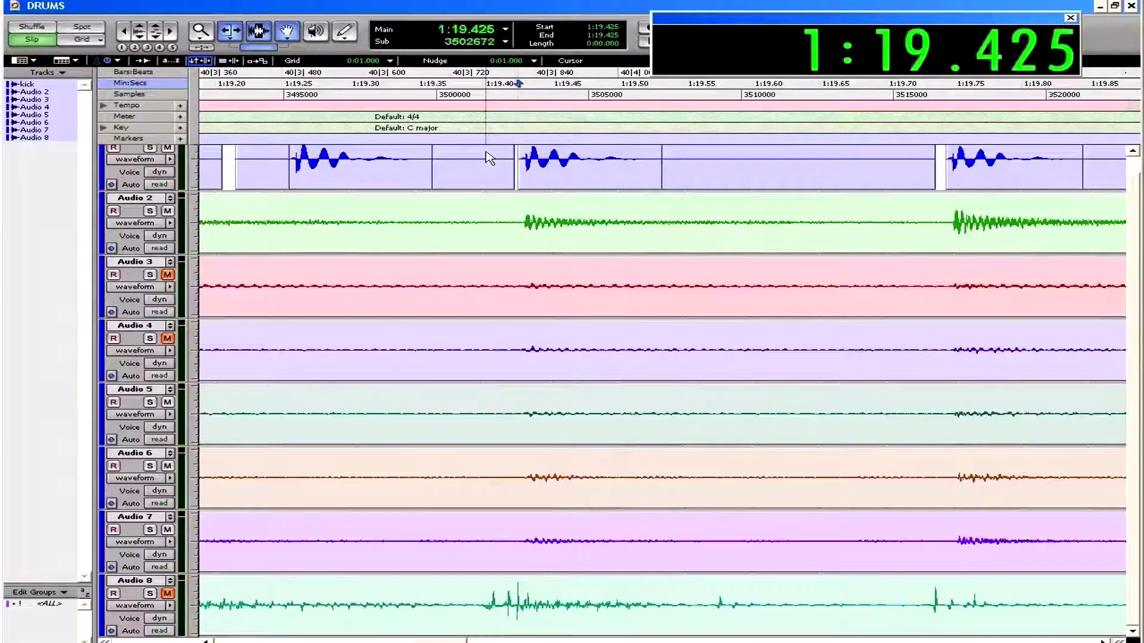
pyautogui.hotkey('ctrl', 'v')
# Step: Paste the two-hit kick selection at 1:19.743 and at the following kick hits through 1:20.398
pyautogui.hscroll(5, 932, 177)
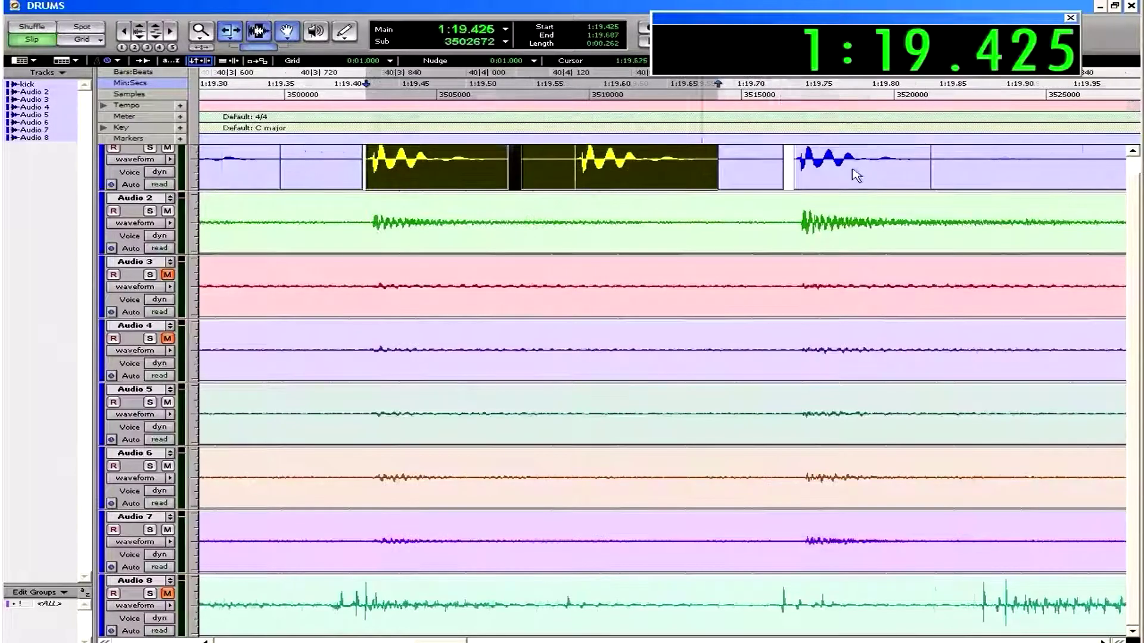
pyautogui.click(790, 162)
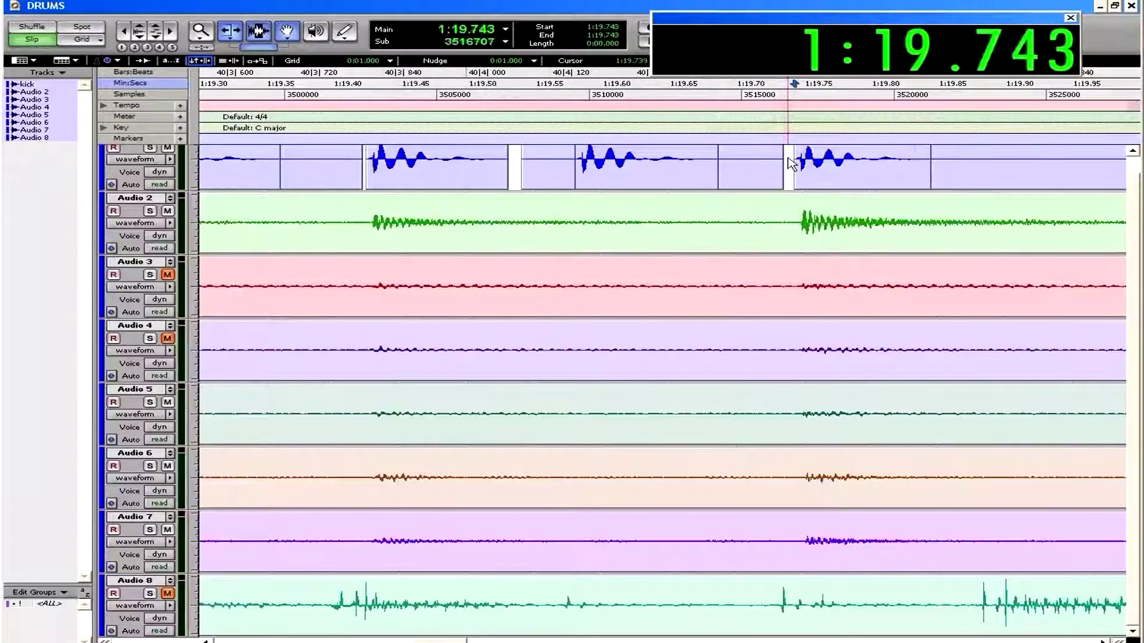
pyautogui.hotkey('ctrl', 'v')
pyautogui.hscroll(7, 831, 191)
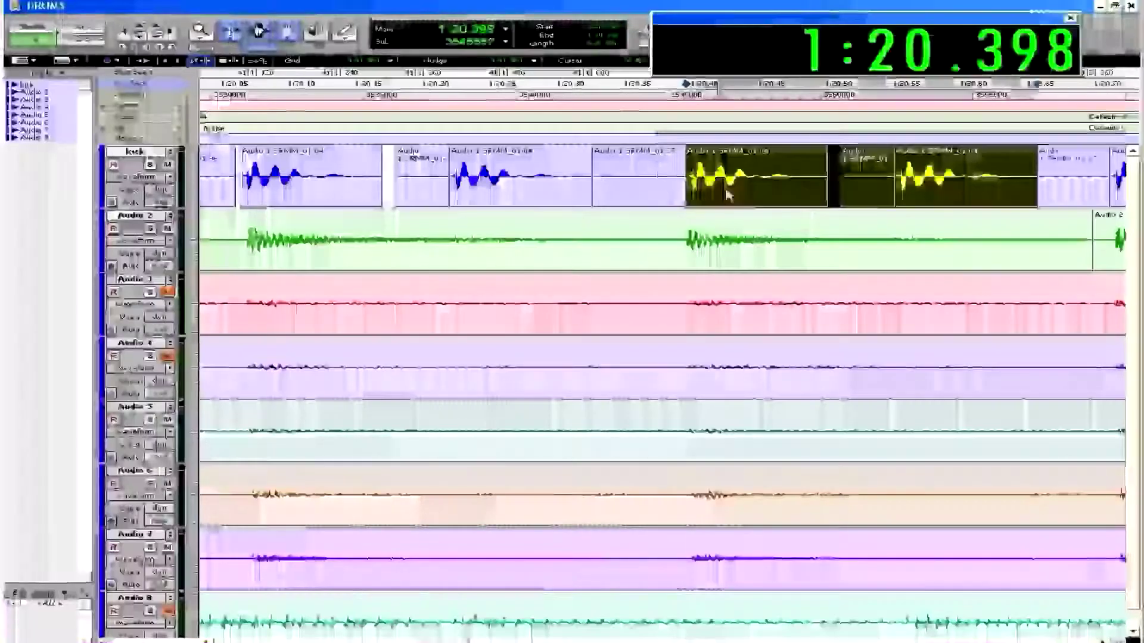
# Step: Paste the two-hit kick selection at 1:20.713 and 1:21.039 on the kick track
pyautogui.hscroll(5, 727, 195)
pyautogui.click(718, 196)
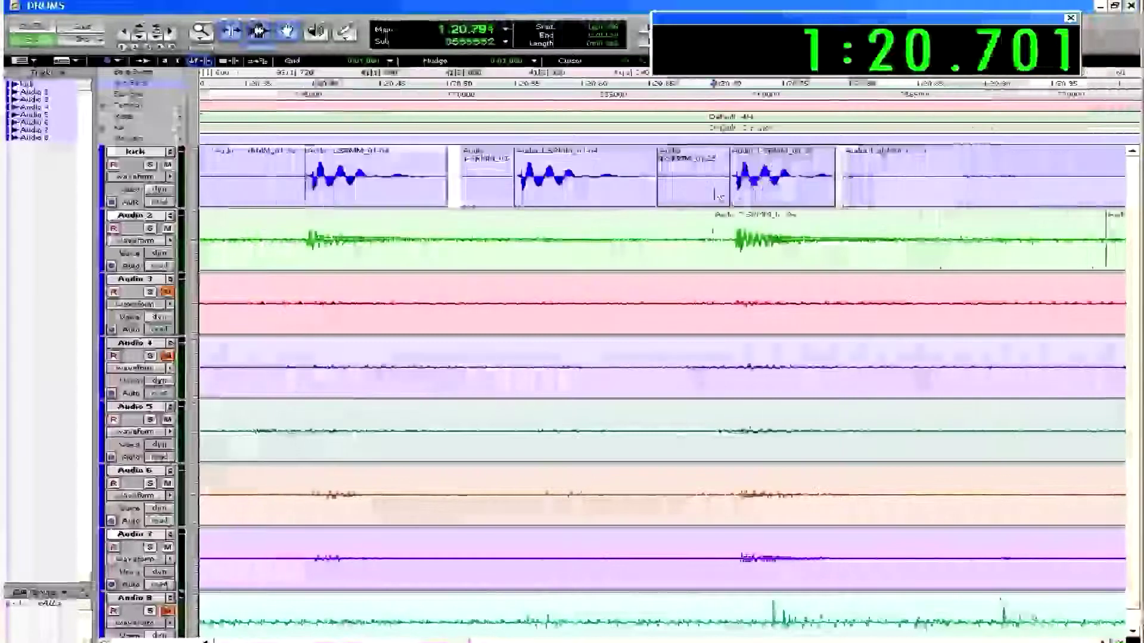
pyautogui.press('Tab')
pyautogui.hotkey('ctrl', 'v')
pyautogui.hscroll(6, 725, 216)
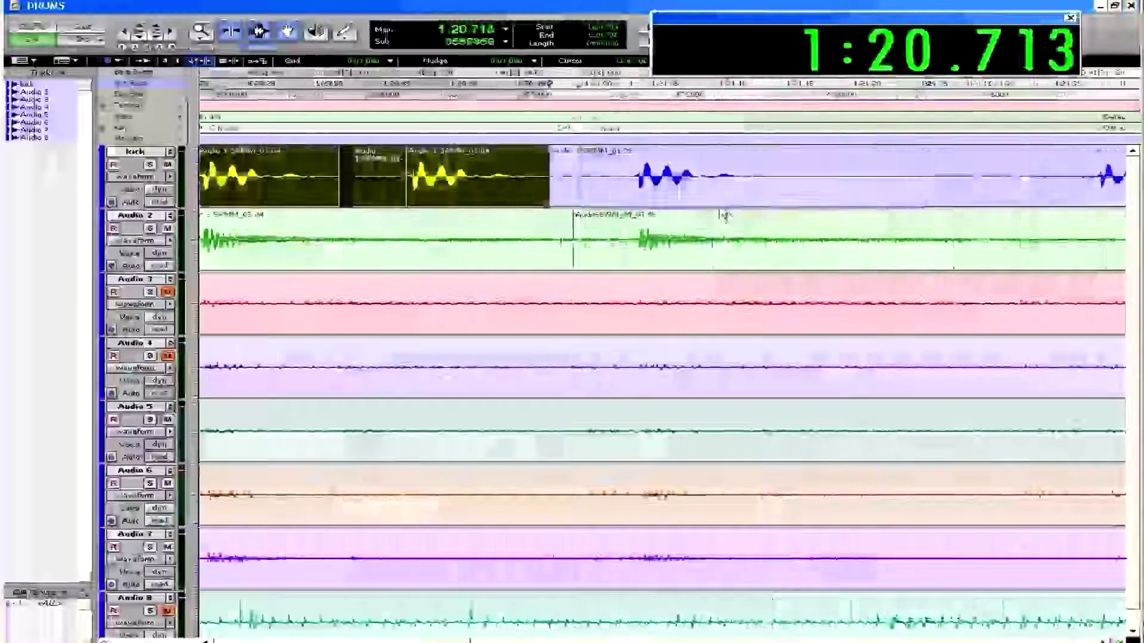
pyautogui.click(635, 169)
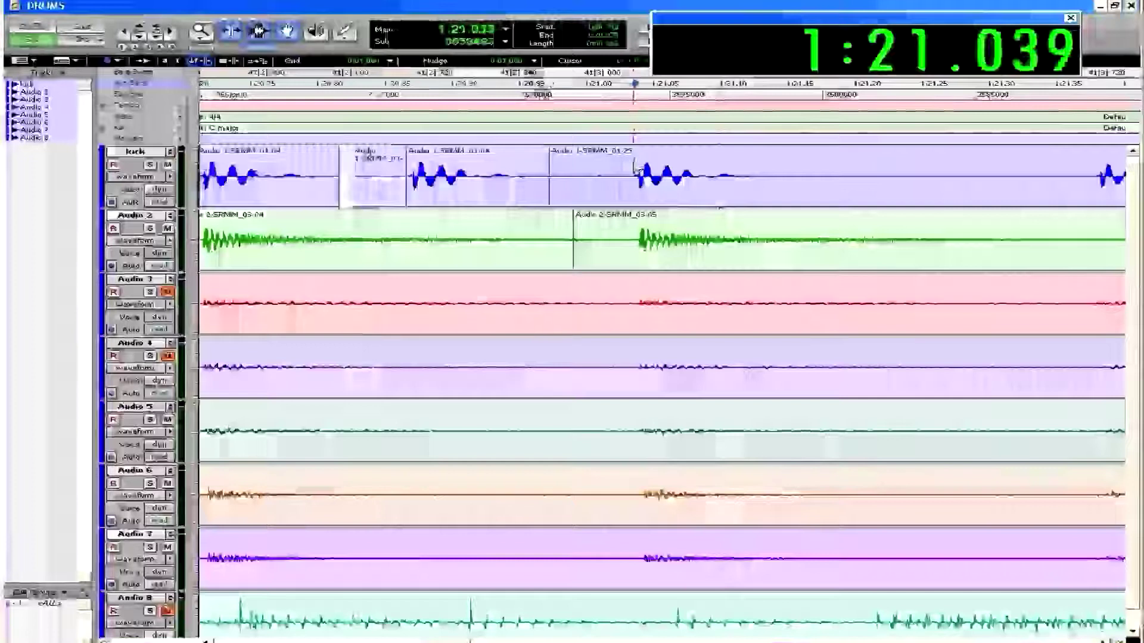
pyautogui.hotkey('ctrl', 'v')
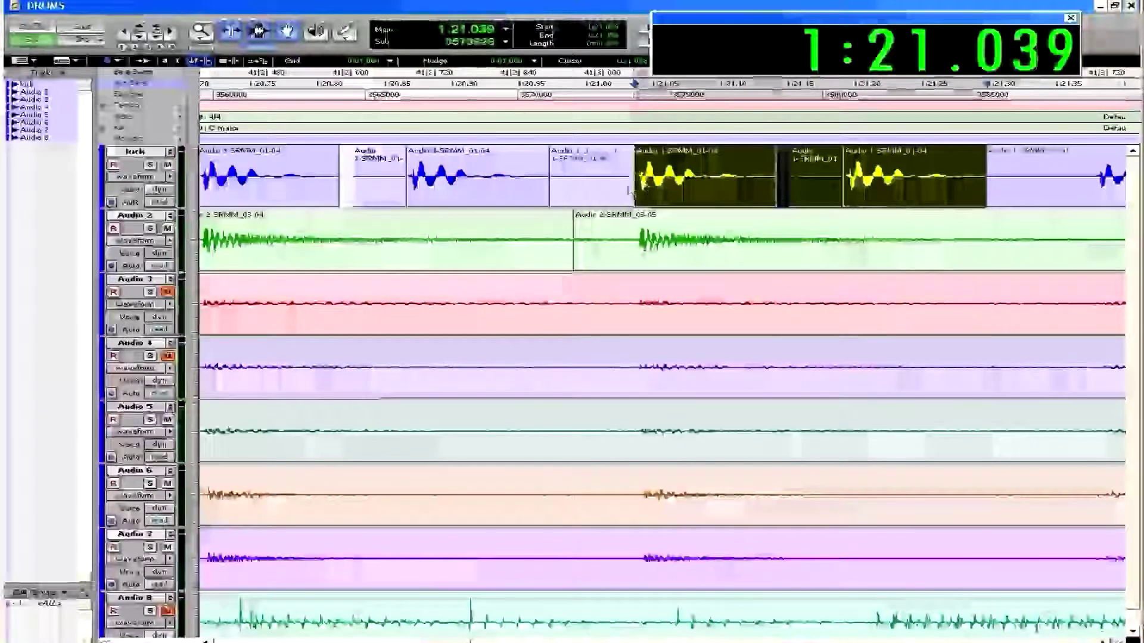
pyautogui.hscroll(-6, 630, 190)
pyautogui.hscroll(8, 629, 190)
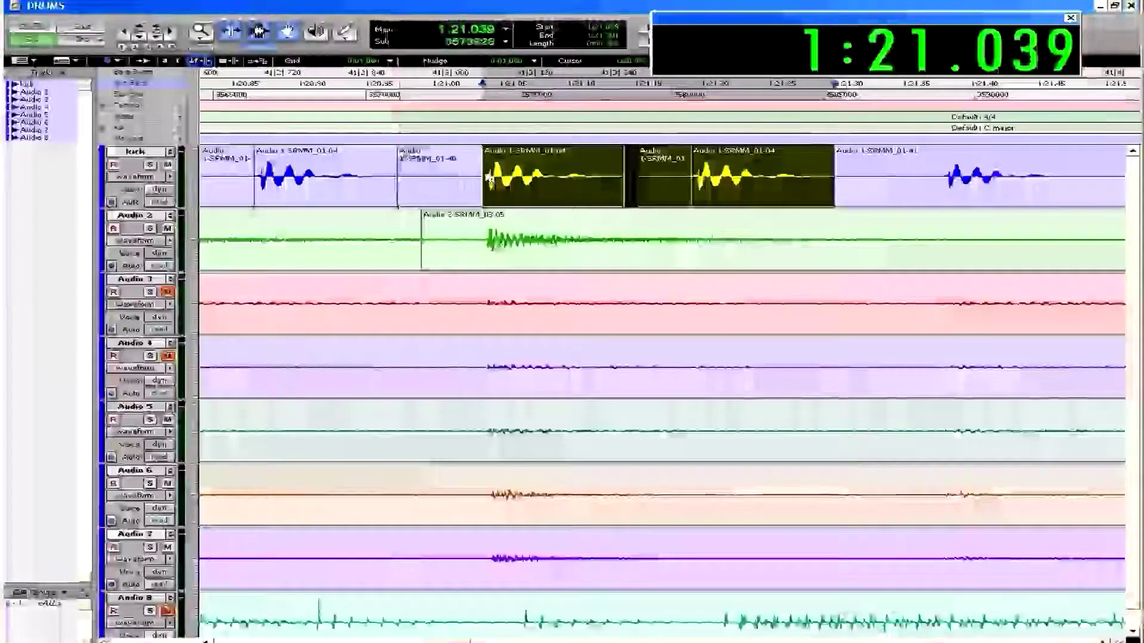
pyautogui.click(468, 195)
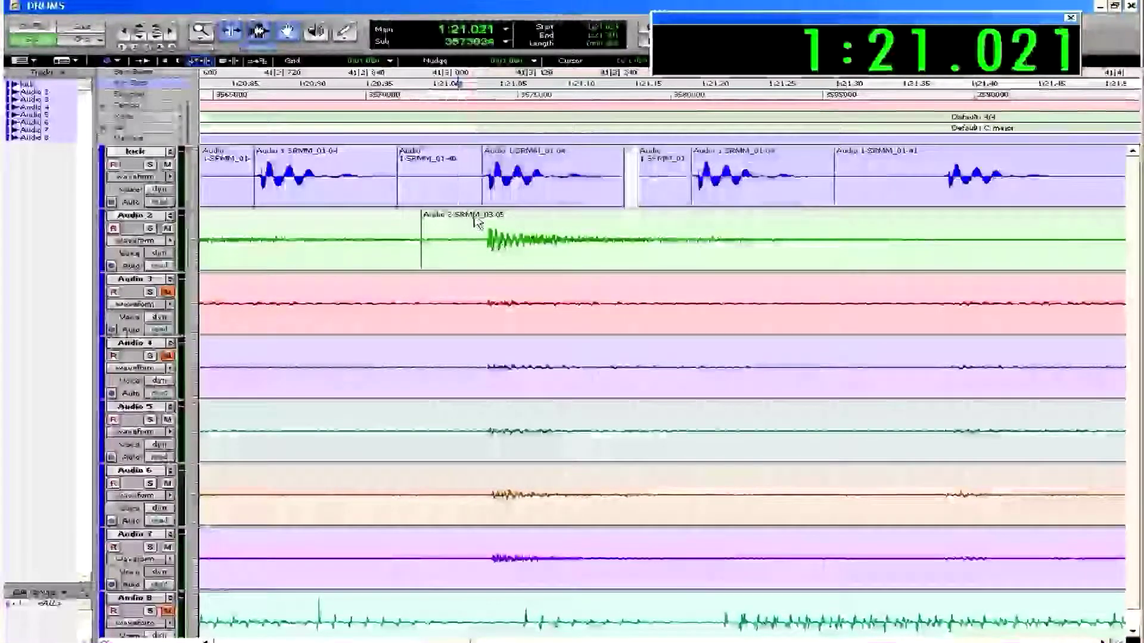
pyautogui.click(477, 225)
pyautogui.press('Tab')
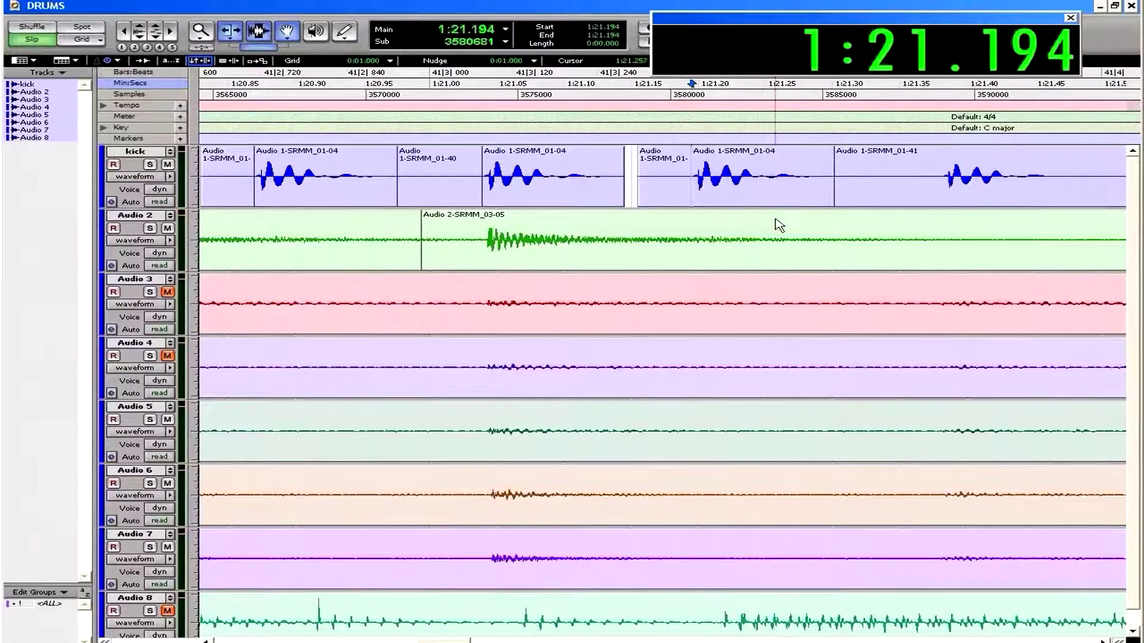
# Step: Play the drums from 1:17.584 to check the duplicated kick hits, and stop playback
pyautogui.hotkey('ctrl', '[')
pyautogui.hotkey('ctrl', '[')
pyautogui.hotkey('ctrl', '[')
pyautogui.hotkey('ctrl', '[')
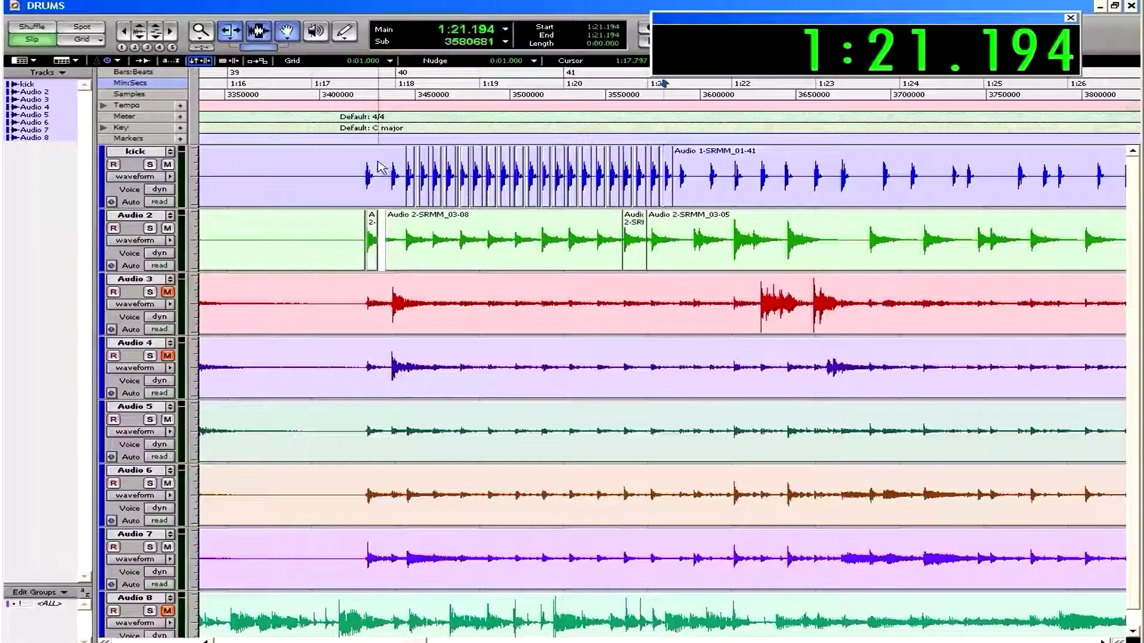
pyautogui.click(361, 167)
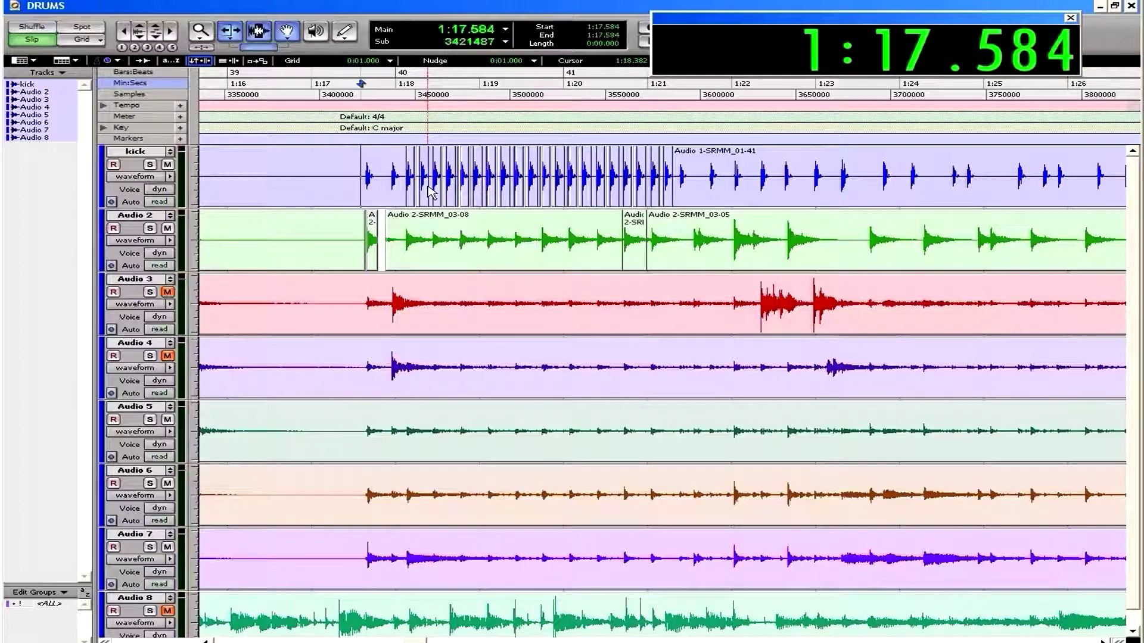
pyautogui.press('space')
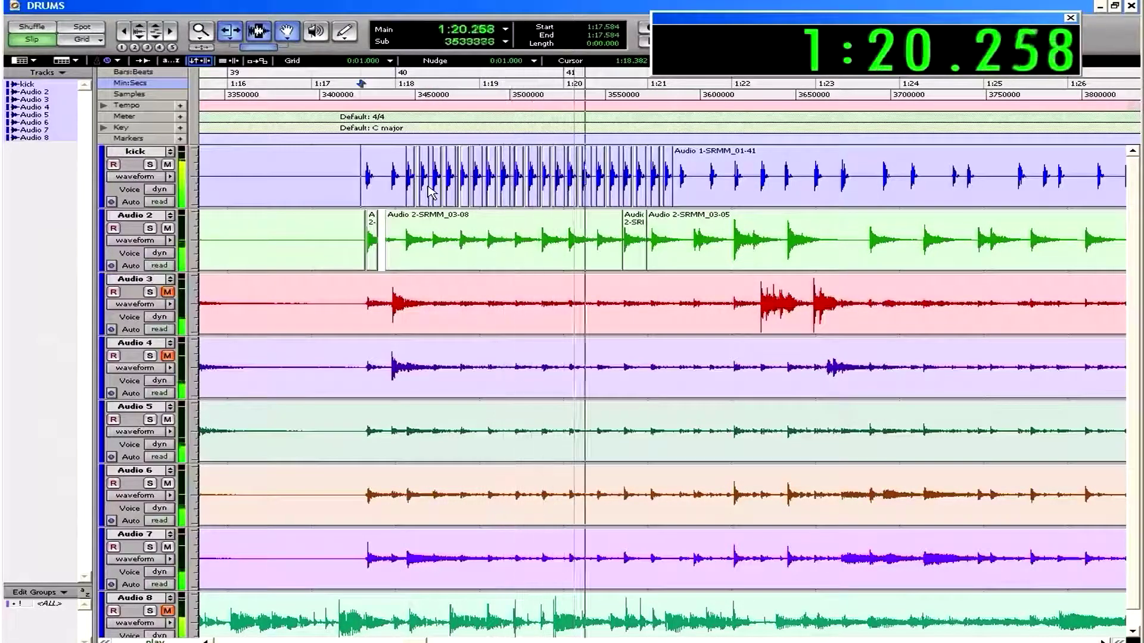
pyautogui.press('space')
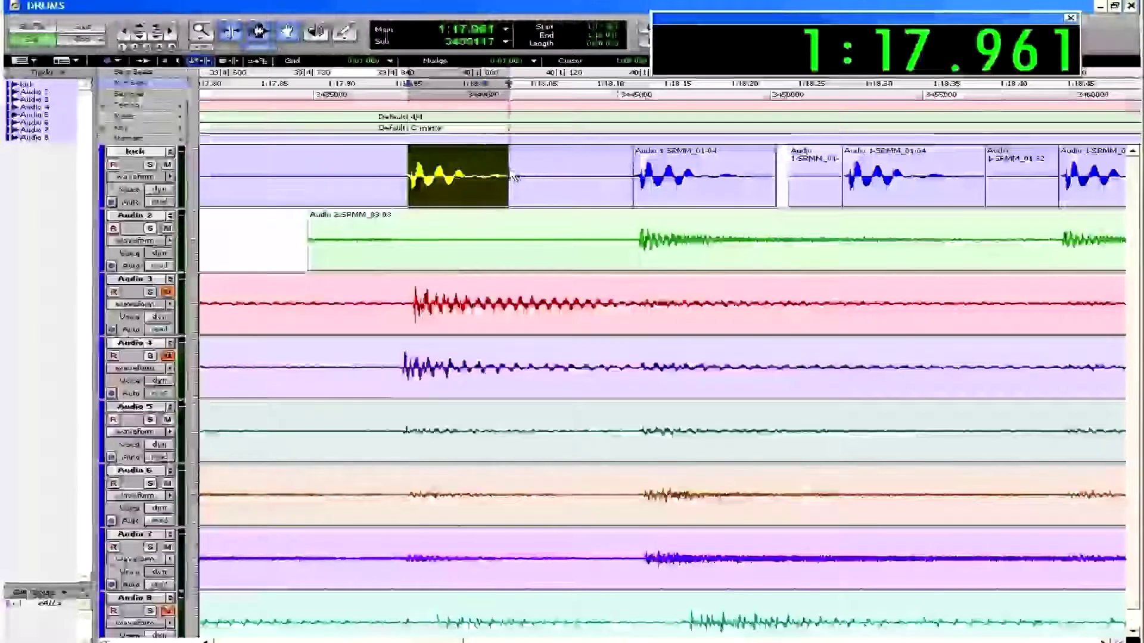
# Step: Duplicate the short kick hit starting at 1:17.961 by pasting a copy at 1:18.046 on the kick track
pyautogui.hotkey('ctrl', 'v')
pyautogui.hotkey('ctrl', 'z')
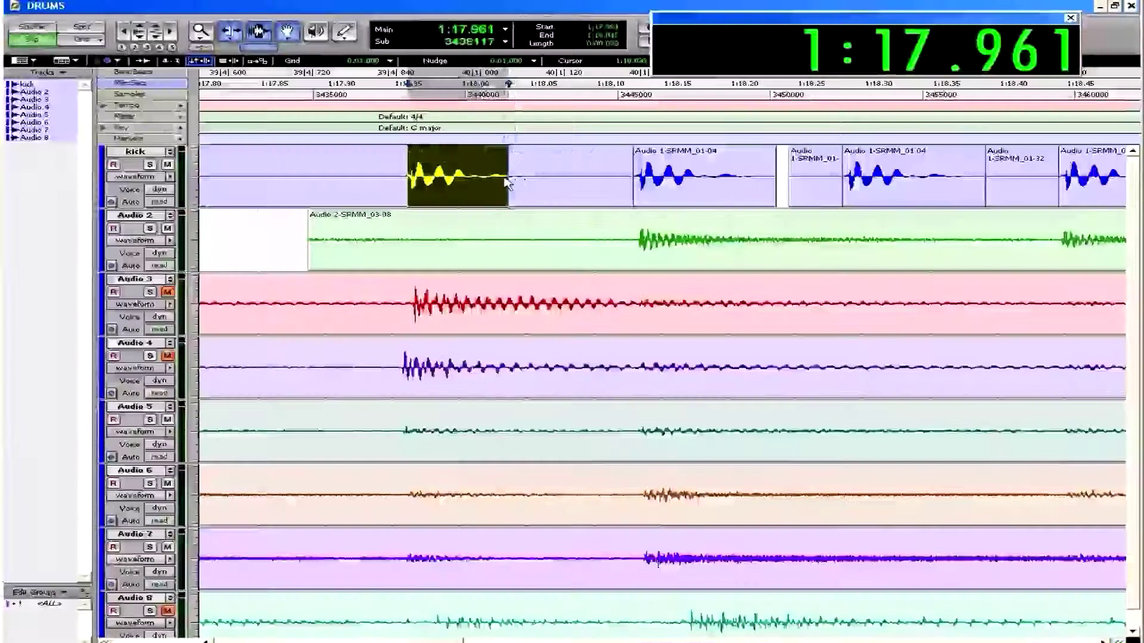
pyautogui.click(523, 173)
pyautogui.hotkey('ctrl', 'v')
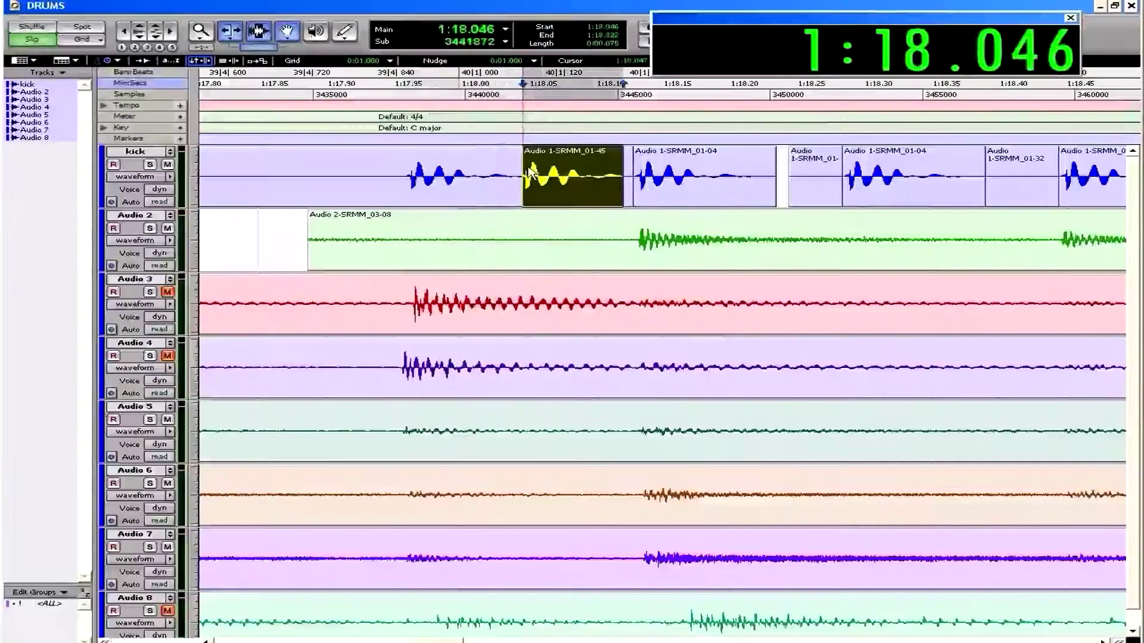
# Step: Paste the short kick hit at 1:18.227, move it earlier to 1:18.213, and extend the following kick region's start back to 1:18.276
pyautogui.click(765, 174)
pyautogui.hotkey('ctrl', 'v')
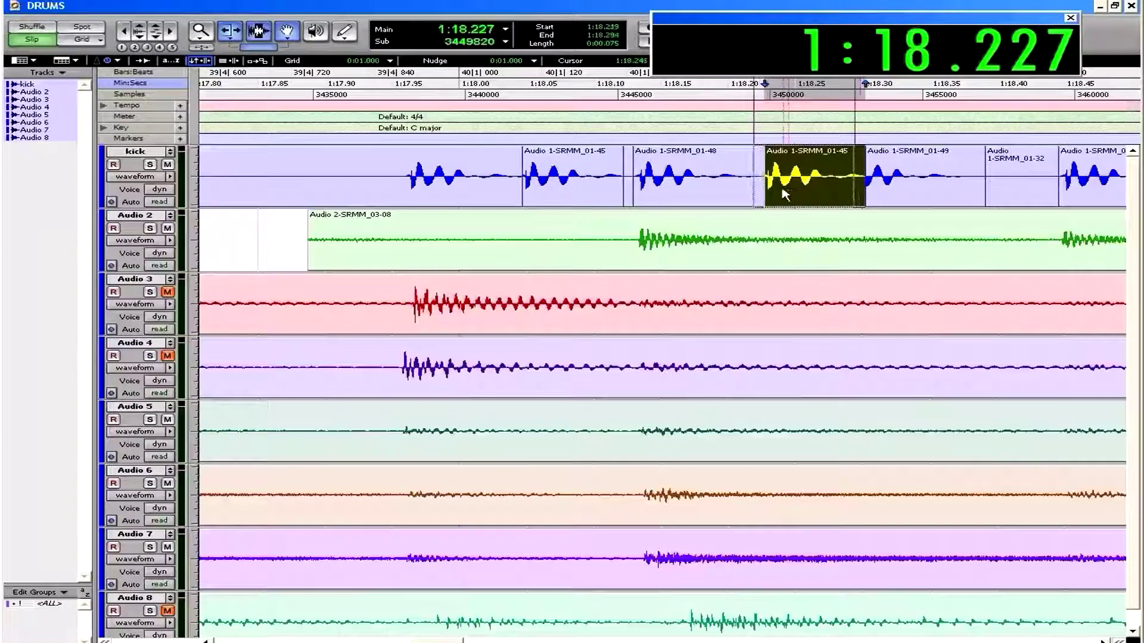
pyautogui.moveTo(783, 191)
pyautogui.mouseDown()
pyautogui.moveTo(768, 191)
pyautogui.moveTo(782, 193)
pyautogui.mouseUp()
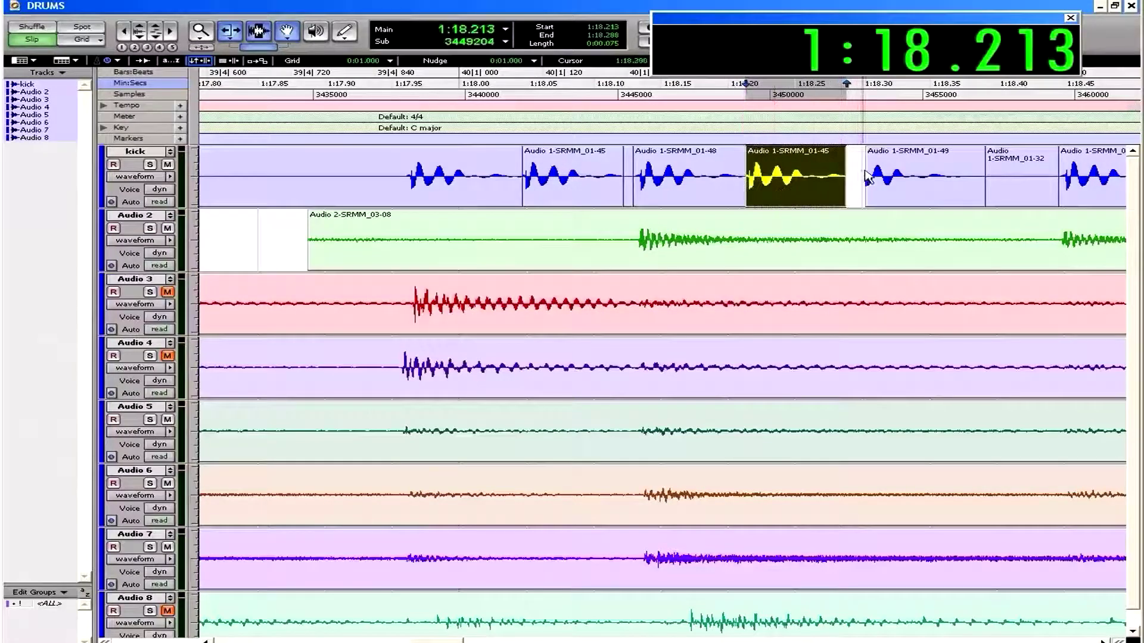
pyautogui.moveTo(870, 178); pyautogui.dragTo(833, 177)
# Step: Paste the short kick hit at 1:18.358 and move the copy to start at 1:18.362
pyautogui.hscroll(5, 779, 194)
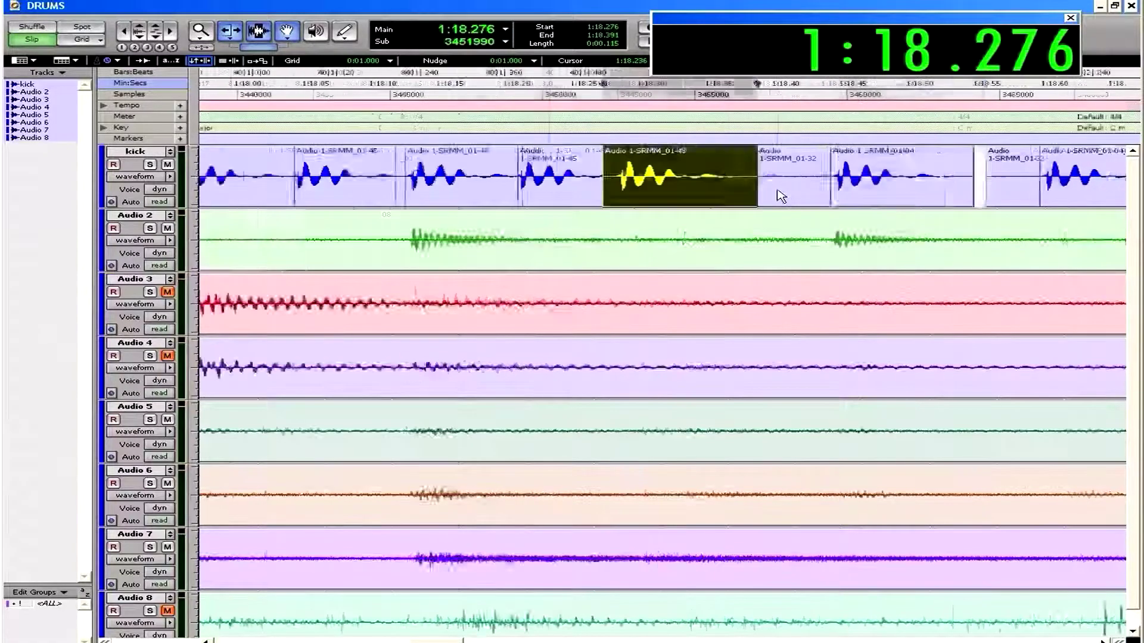
pyautogui.click(576, 173)
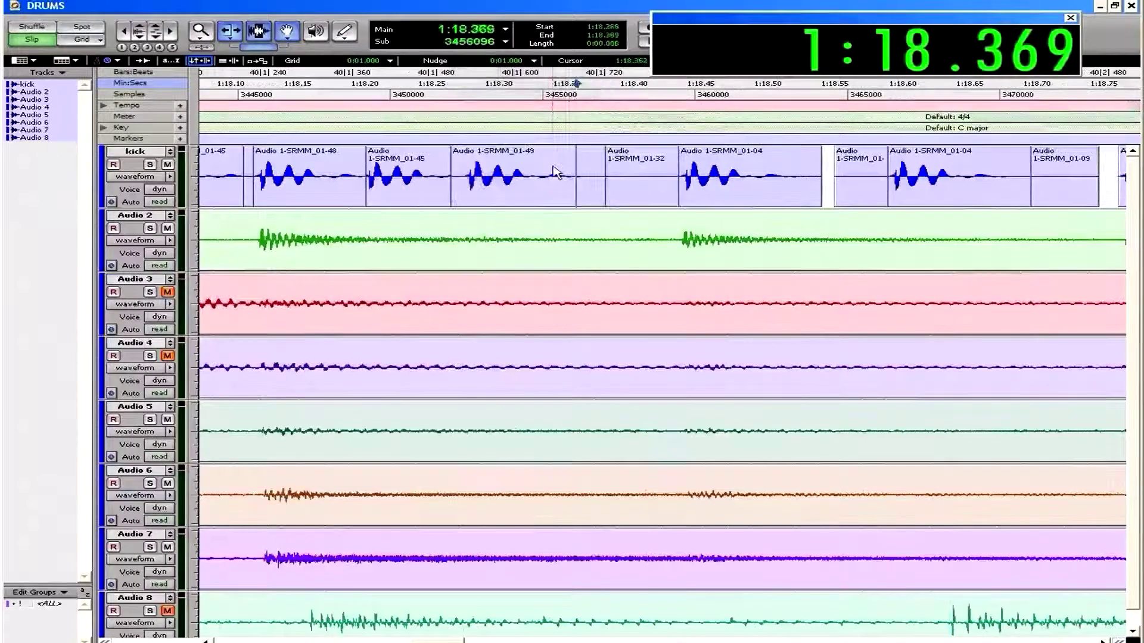
pyautogui.click(561, 176)
pyautogui.hotkey('ctrl', 'v')
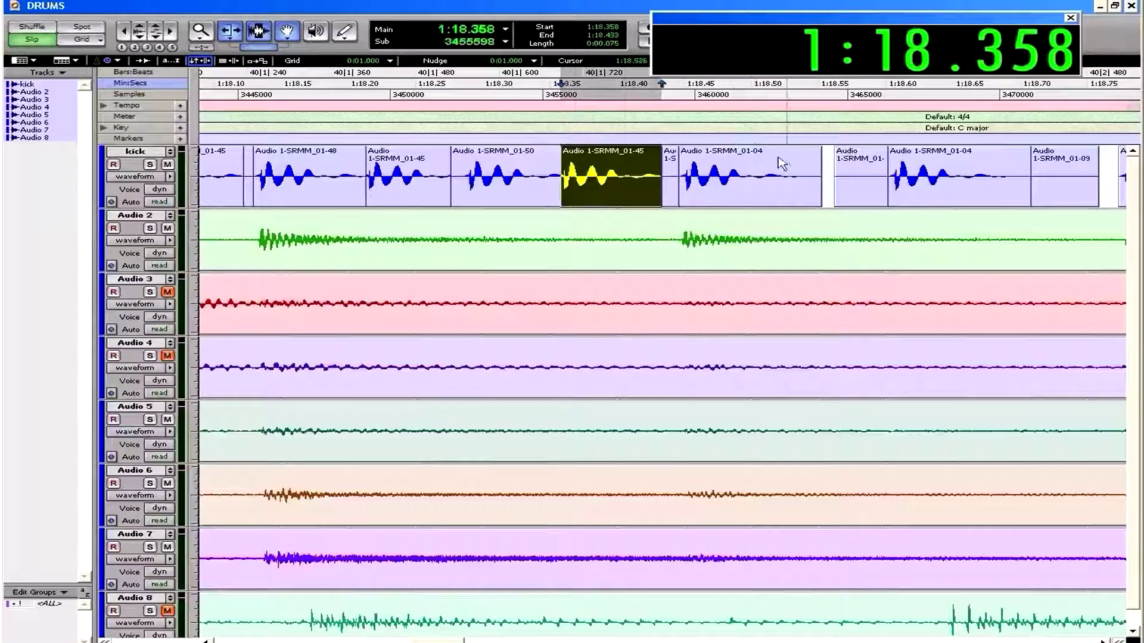
pyautogui.moveTo(629, 200); pyautogui.dragTo(635, 199)
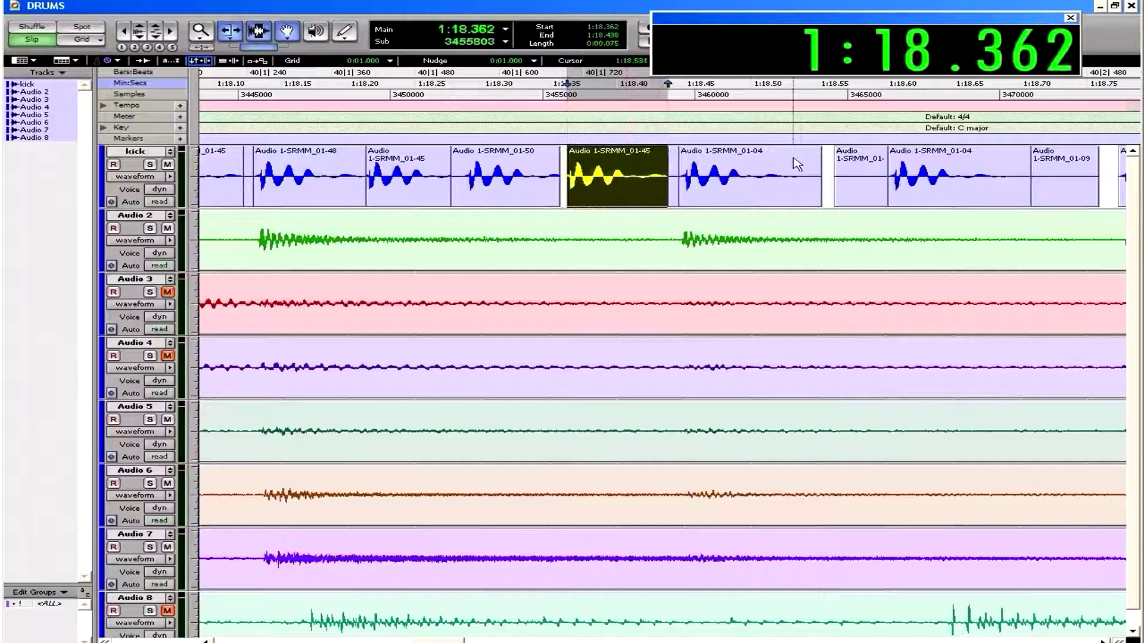
# Step: Paste the short kick hit at 1:18.531, move it slightly earlier, and extend the following kick region's start back to 1:18.589
pyautogui.click(794, 161)
pyautogui.hotkey('ctrl', 'v')
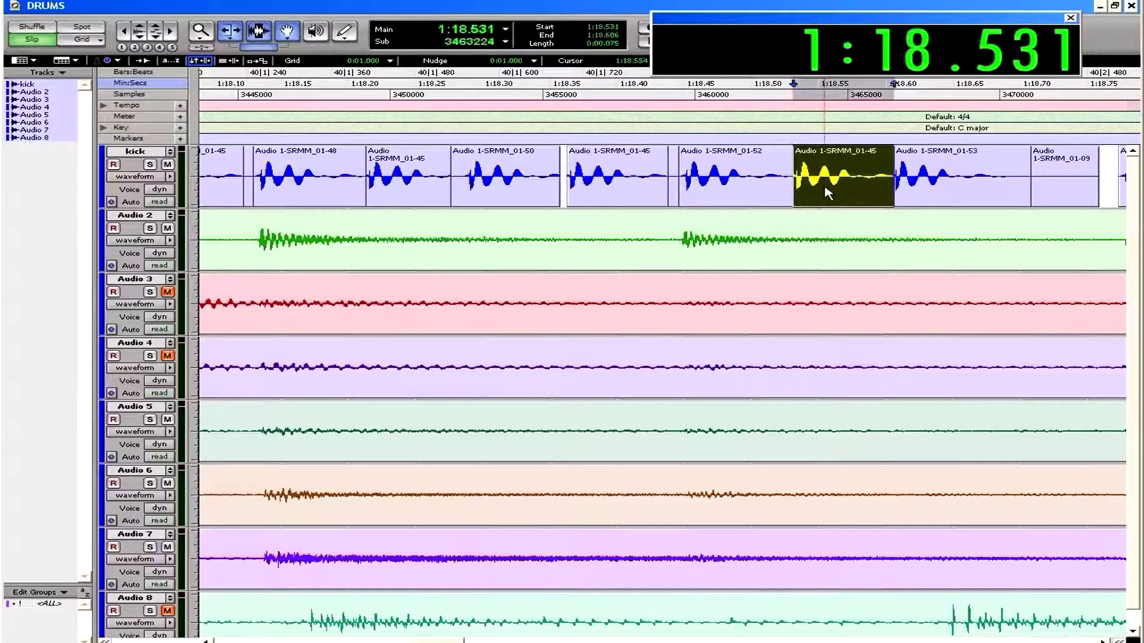
pyautogui.moveTo(827, 192); pyautogui.dragTo(803, 194)
pyautogui.moveTo(900, 185); pyautogui.dragTo(875, 190)
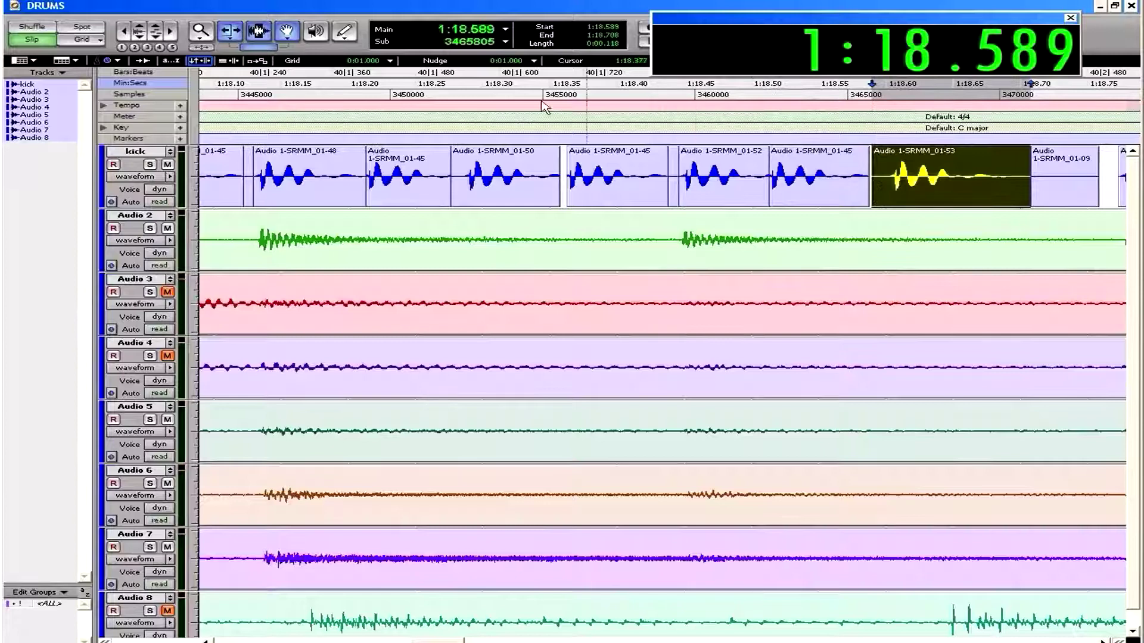
# Step: Paste a copy of the short kick hit at 1:19.177 on the kick track
pyautogui.hscroll(3, 944, 245)
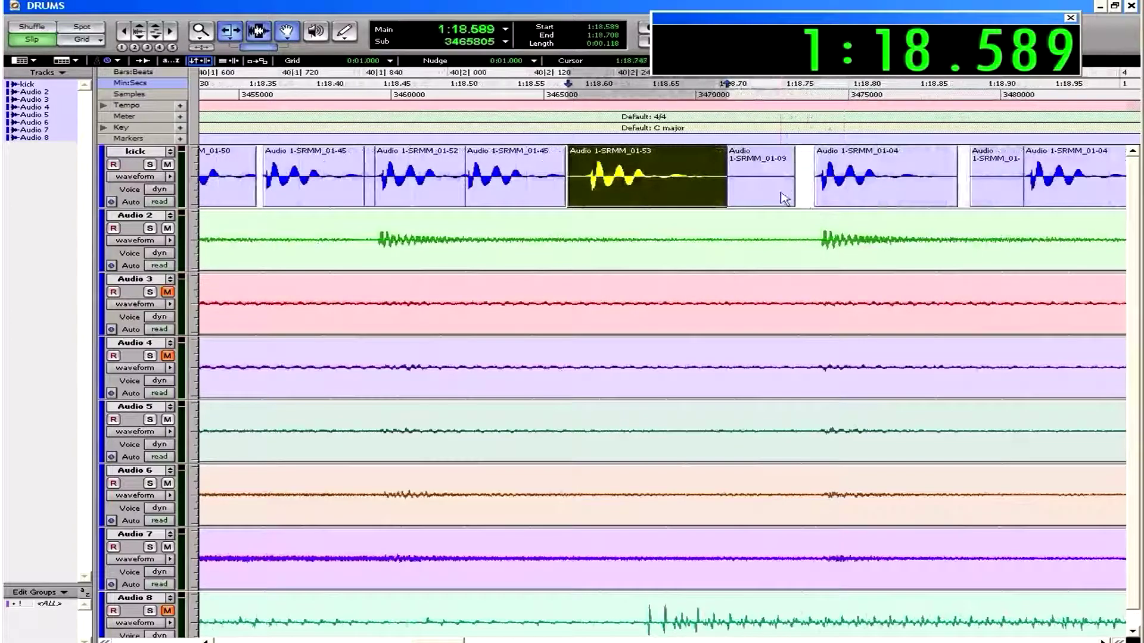
pyautogui.hscroll(5, 849, 194)
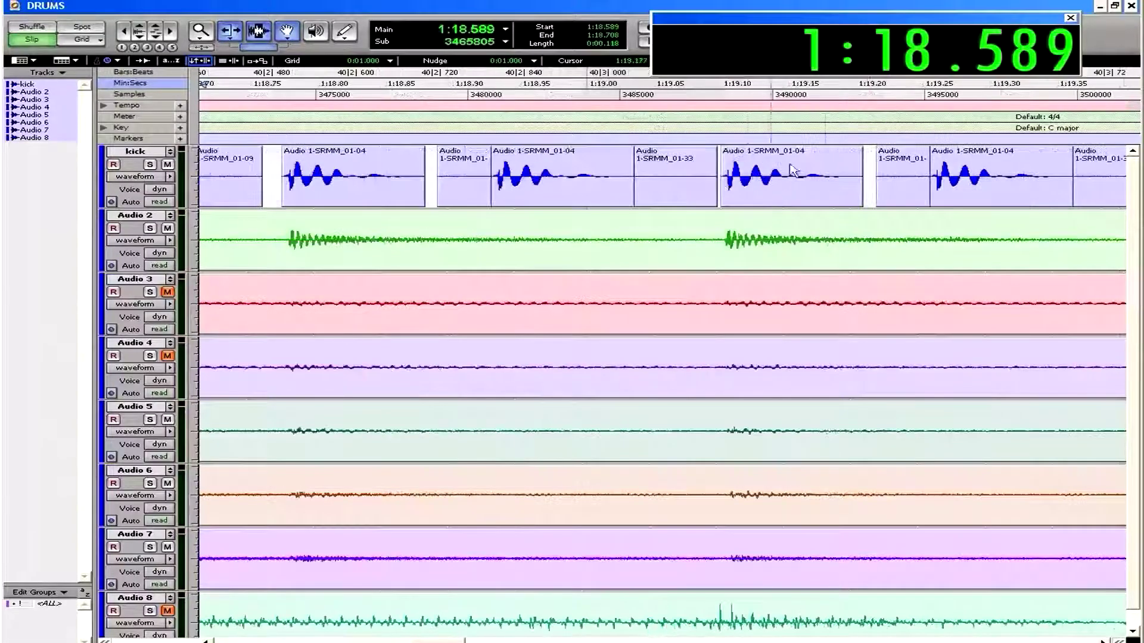
pyautogui.click(826, 170)
pyautogui.hotkey('ctrl', 'v')
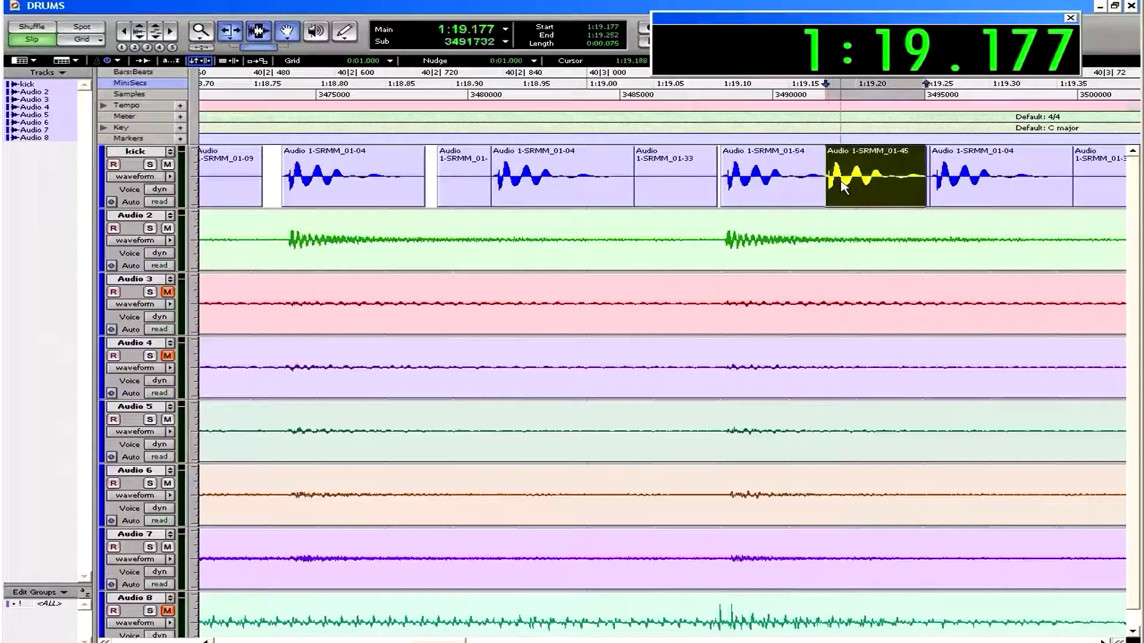
# Step: Paste another copy of the short kick hit on the kick track at 1:19.339
pyautogui.hscroll(5, 843, 186)
pyautogui.click(523, 170)
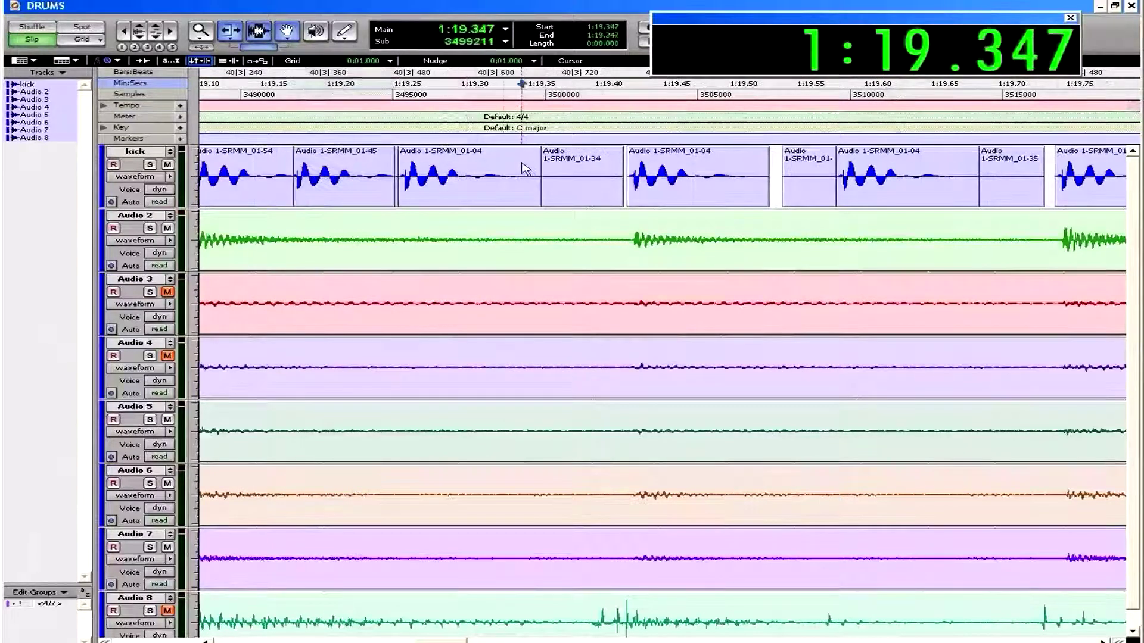
pyautogui.click(513, 172)
pyautogui.hotkey('ctrl', 'v')
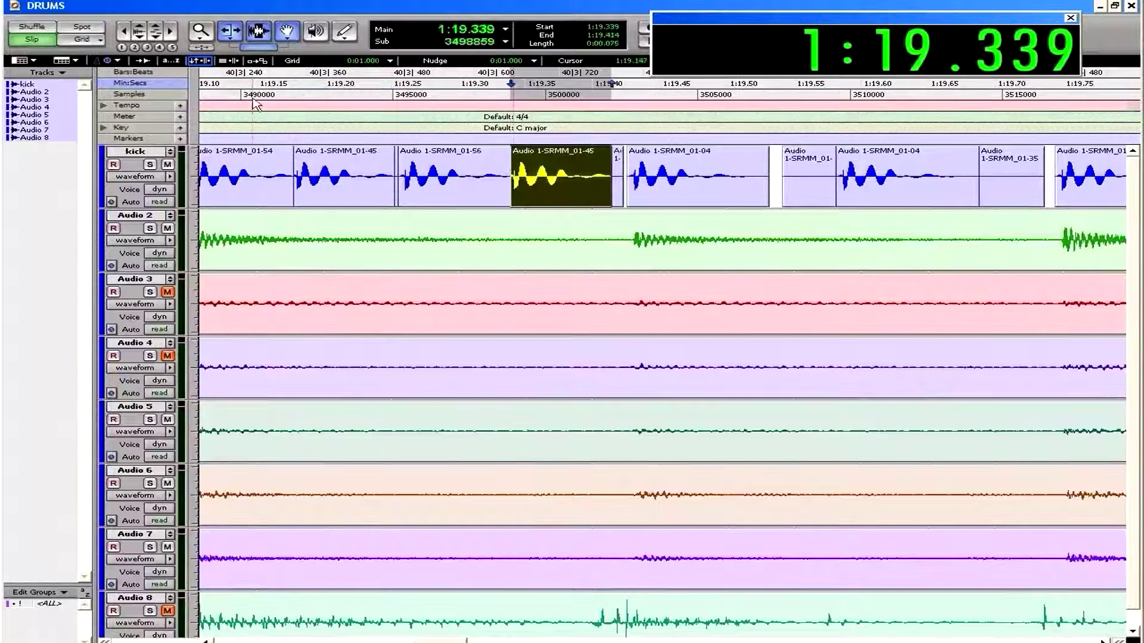
# Step: Play back the edited drum passage from 1:17.499, just before the first edited kick hits
pyautogui.hotkey('ctrl', '[')
pyautogui.hotkey('ctrl', '[')
pyautogui.hotkey('ctrl', '[')
pyautogui.hotkey('ctrl', '[')
pyautogui.hotkey('ctrl', '[')
pyautogui.hotkey('ctrl', '[')
pyautogui.hotkey('ctrl', '[')
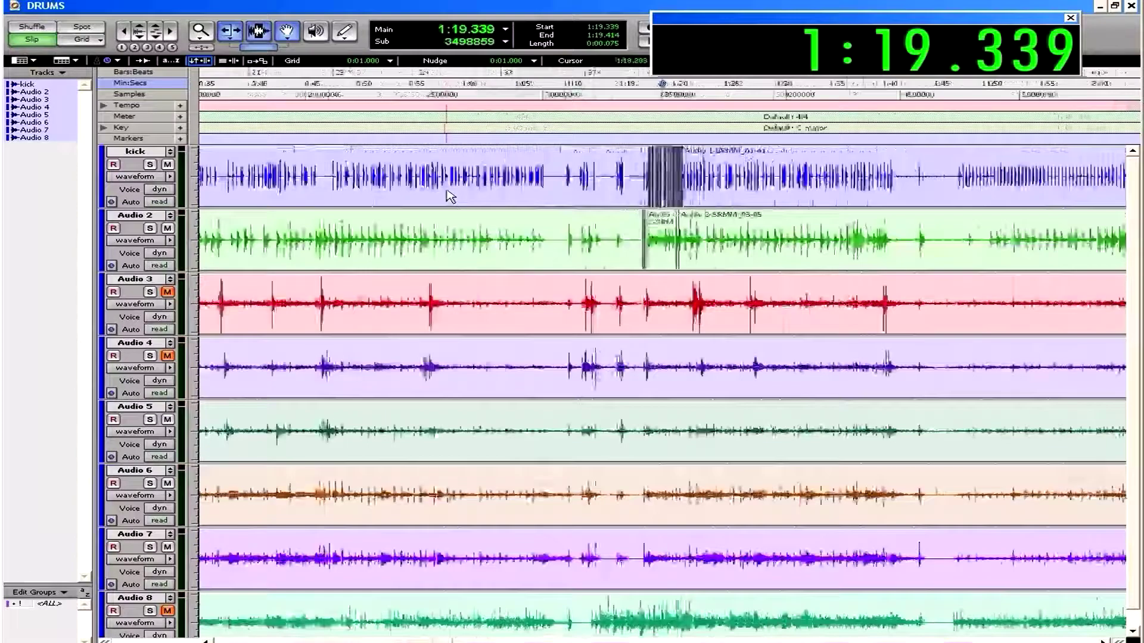
pyautogui.hotkey('ctrl', ']')
pyautogui.hotkey('ctrl', ']')
pyautogui.hotkey('ctrl', ']')
pyautogui.hotkey('ctrl', ']')
pyautogui.click(354, 175)
pyautogui.press('space')
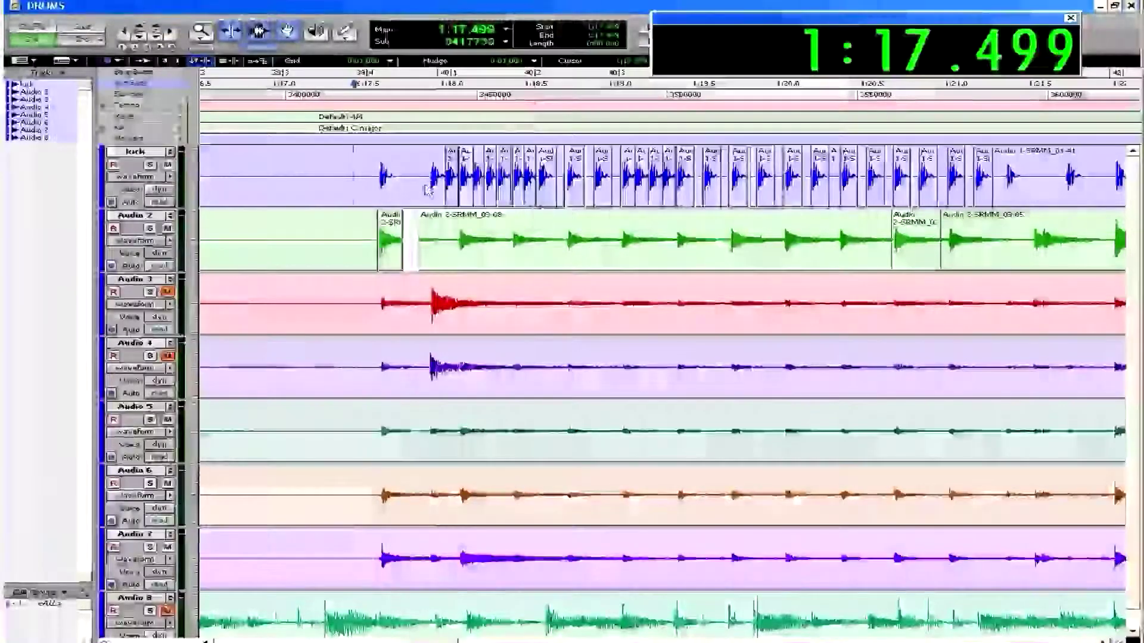
# Step: Examine the alignment of the edited kick regions with the Audio 2 hits, from 1:17.935 to about 1:19.15
pyautogui.click(428, 174)
pyautogui.press('t')
pyautogui.press('t')
pyautogui.press('t')
pyautogui.press('t')
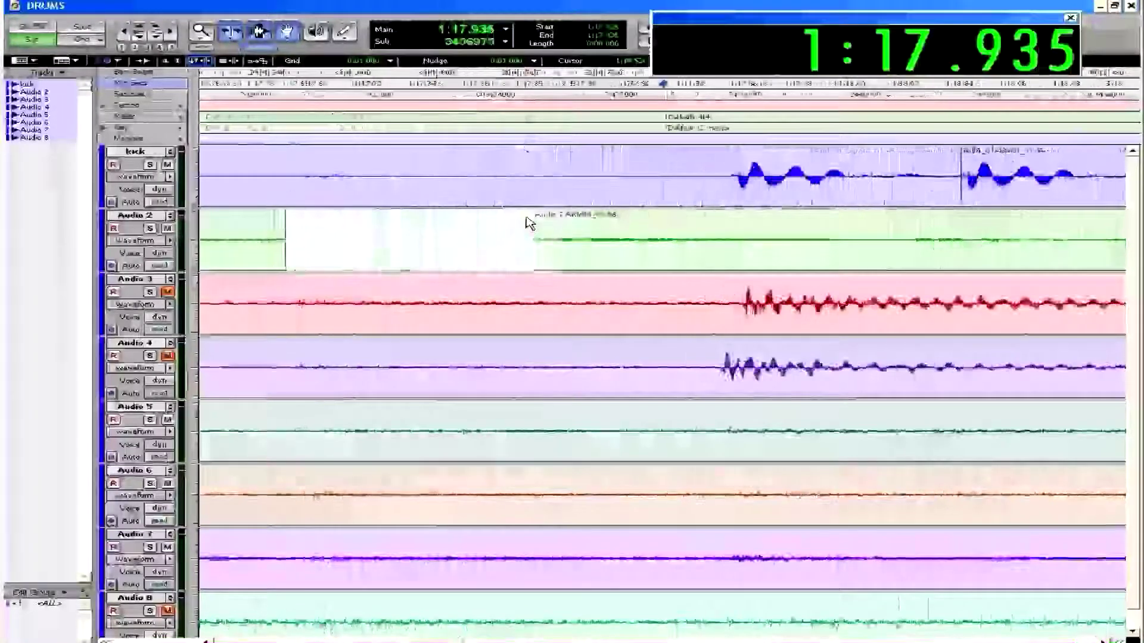
pyautogui.press('r')
pyautogui.press('r')
pyautogui.press('t')
pyautogui.press('t')
pyautogui.press('r')
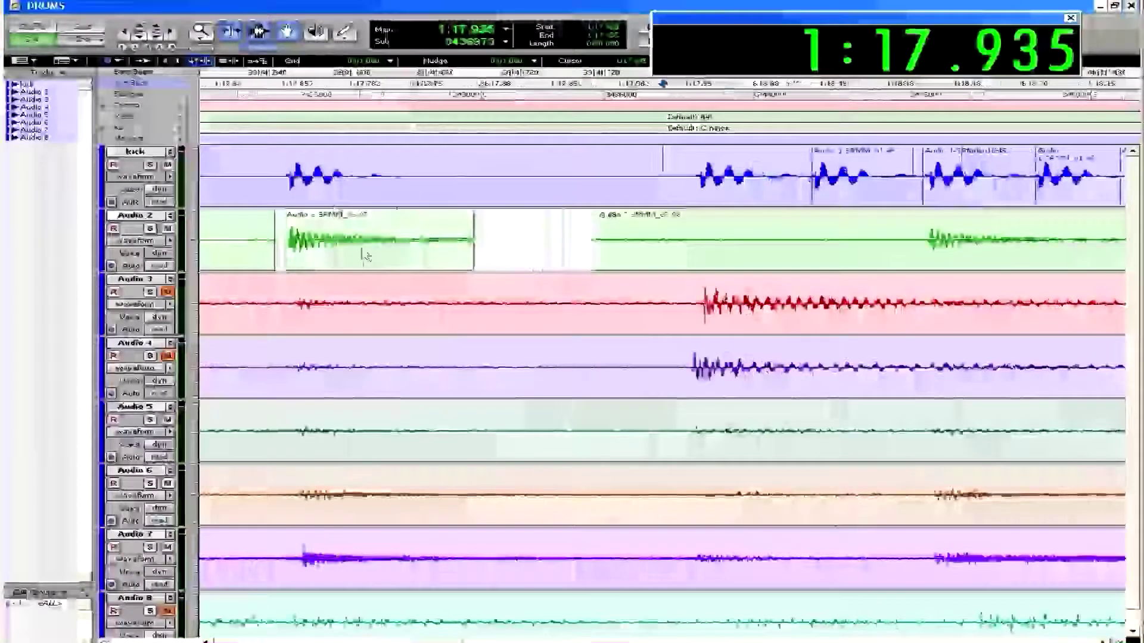
pyautogui.hscroll(2, 339, 237)
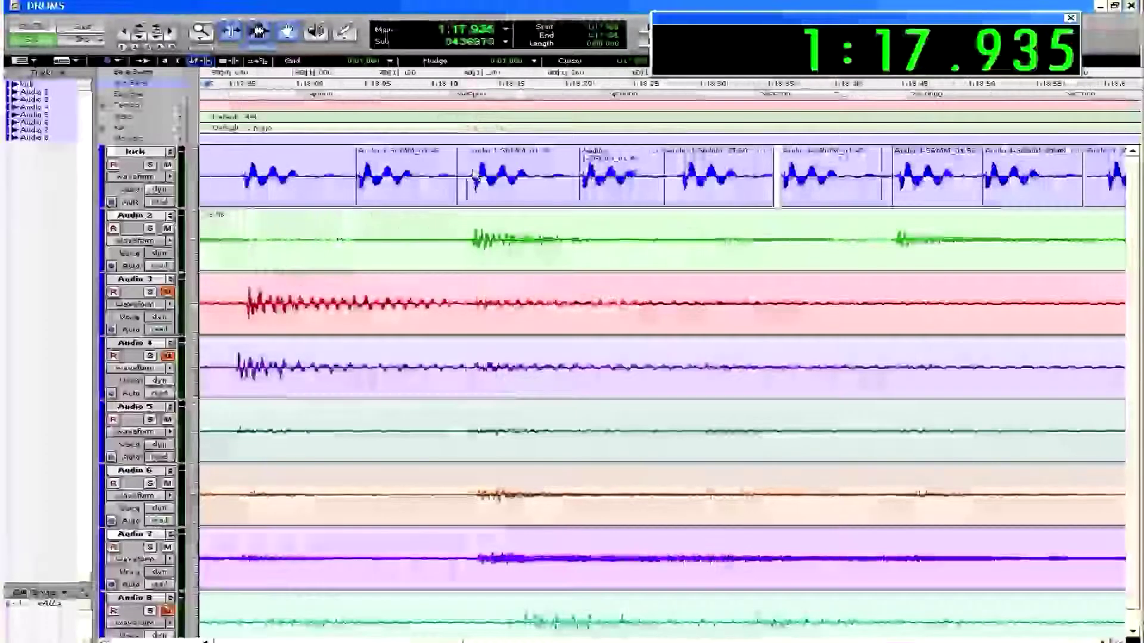
pyautogui.hscroll(3, 489, 247)
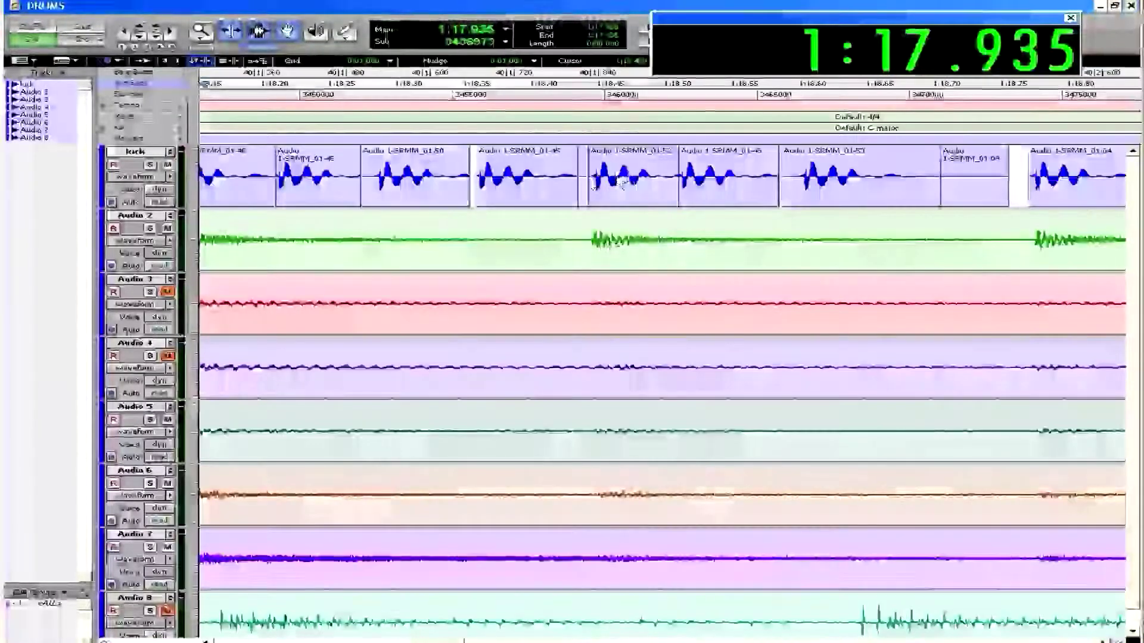
pyautogui.hscroll(5, 607, 248)
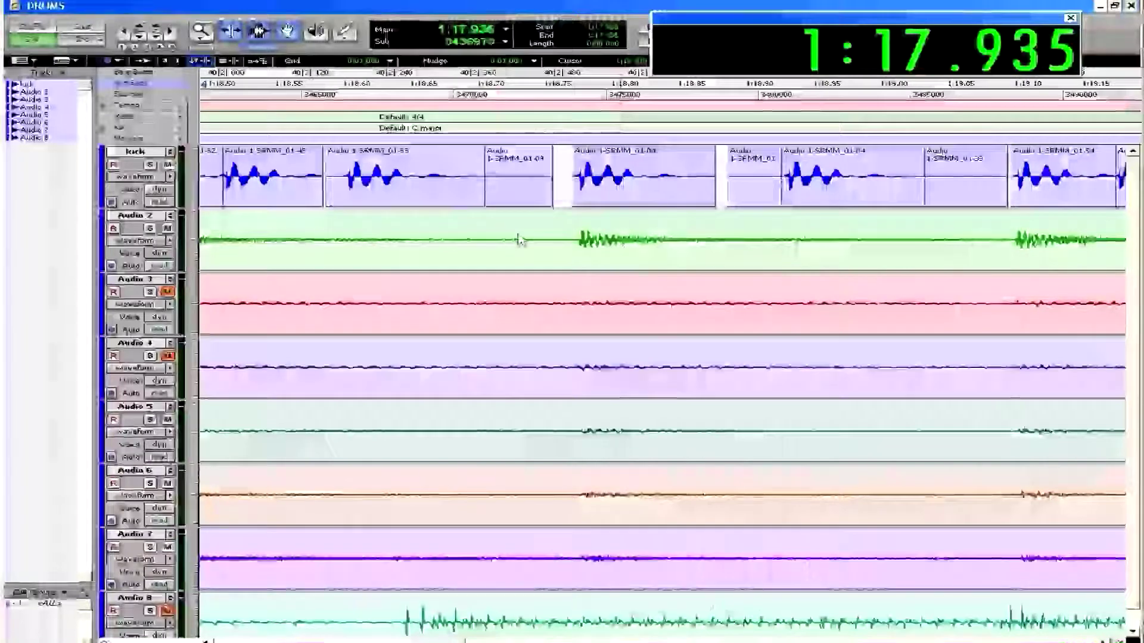